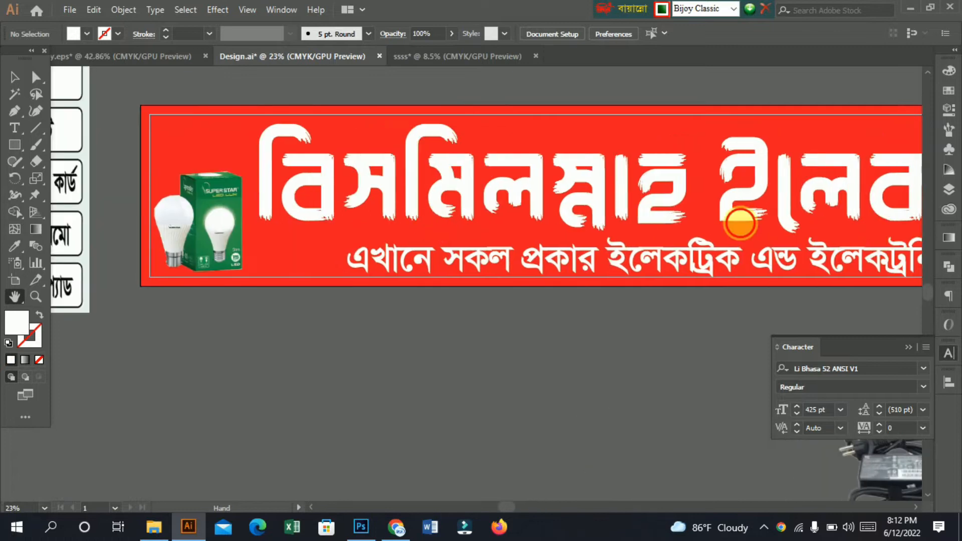
Step: Examine the finished electrical shop banner and the printing services image beside it
{"action": "left_click_drag", "start_coordinate": [655, 245], "coordinate": [539, 255]}
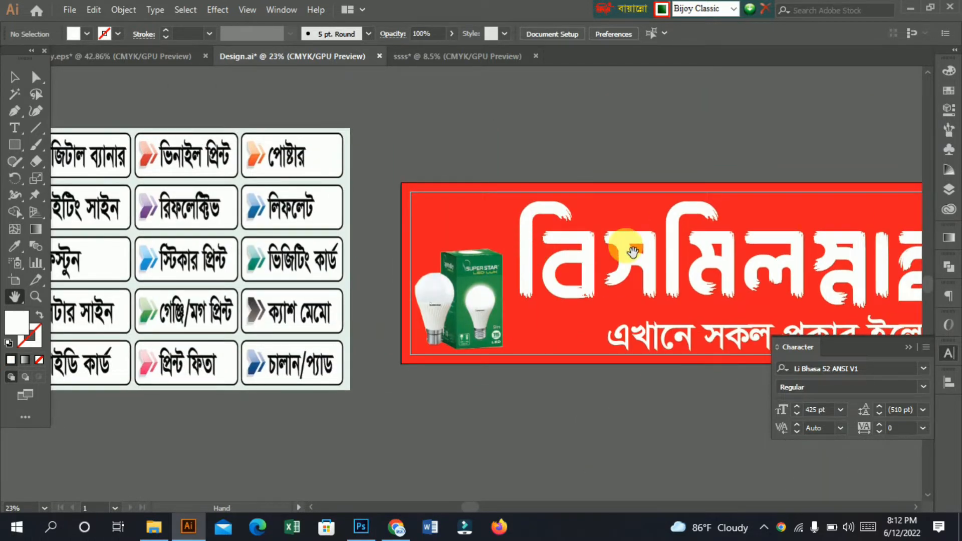
{"action": "left_click_drag", "start_coordinate": [781, 227], "coordinate": [590, 220]}
{"action": "left_click_drag", "start_coordinate": [426, 270], "coordinate": [850, 257]}
{"action": "left_click_drag", "start_coordinate": [556, 240], "coordinate": [359, 220]}
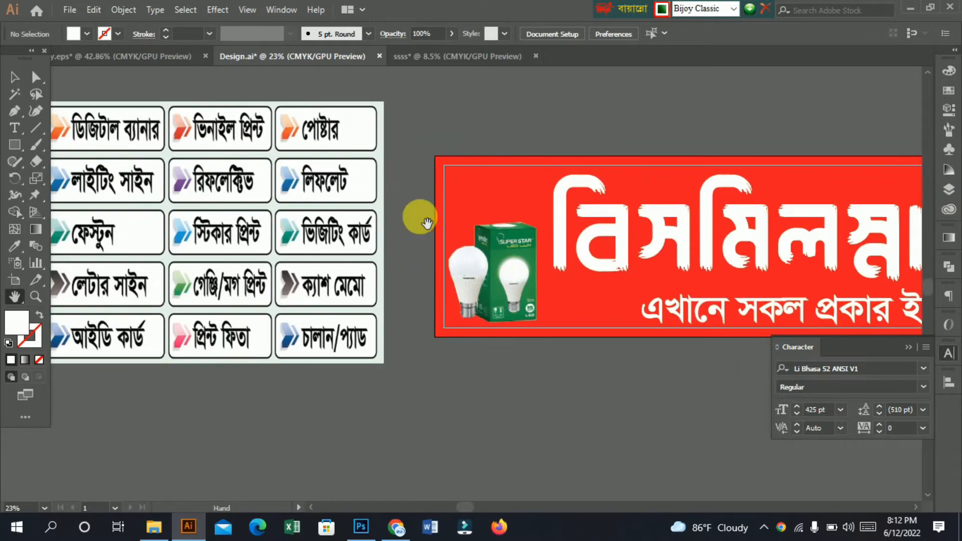
{"action": "left_click_drag", "start_coordinate": [421, 219], "coordinate": [157, 221]}
{"action": "left_click_drag", "start_coordinate": [644, 215], "coordinate": [311, 231]}
{"action": "left_click_drag", "start_coordinate": [730, 247], "coordinate": [318, 247]}
{"action": "left_click_drag", "start_coordinate": [471, 260], "coordinate": [871, 257]}
{"action": "left_click_drag", "start_coordinate": [491, 259], "coordinate": [882, 257]}
{"action": "left_click_drag", "start_coordinate": [361, 250], "coordinate": [803, 245]}
{"action": "left_click_drag", "start_coordinate": [310, 243], "coordinate": [753, 238]}
{"action": "left_click_drag", "start_coordinate": [672, 209], "coordinate": [472, 229]}
Step: Reposition the printing services image farther away from the banner, leaving a wide gap between them
{"action": "left_click", "coordinate": [16, 76]}
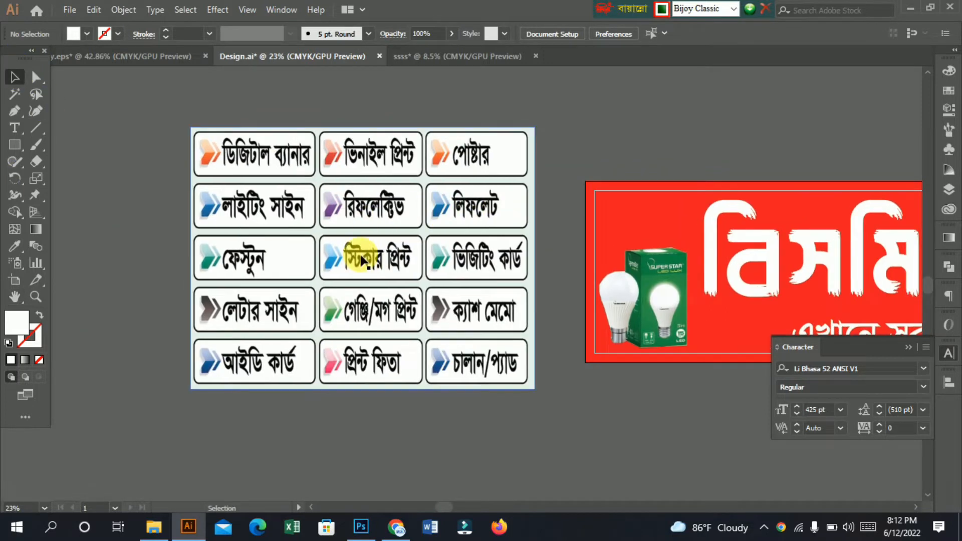
{"action": "left_click_drag", "start_coordinate": [422, 268], "coordinate": [388, 283]}
{"action": "left_click_drag", "start_coordinate": [325, 253], "coordinate": [389, 269]}
{"action": "left_click_drag", "start_coordinate": [314, 202], "coordinate": [263, 209]}
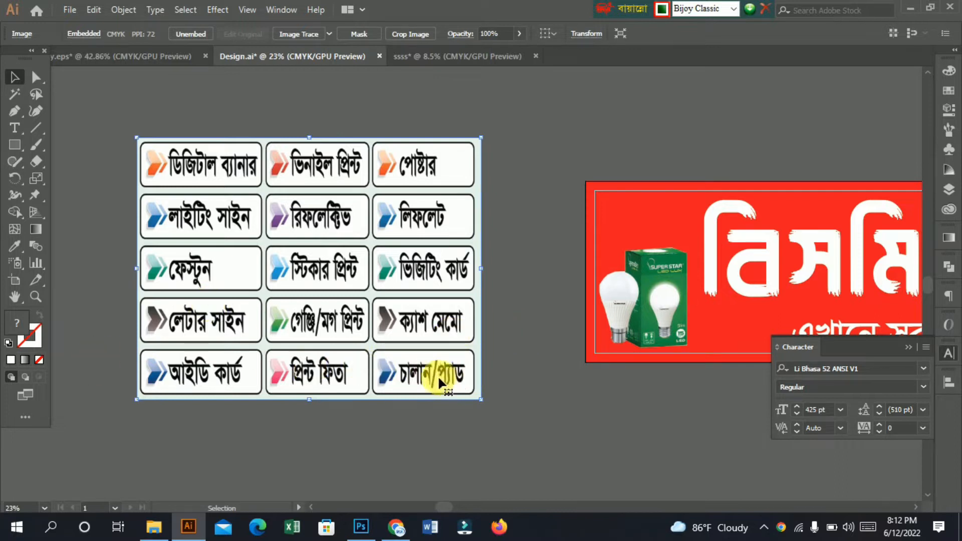
{"action": "left_click_drag", "start_coordinate": [347, 304], "coordinate": [283, 304]}
{"action": "left_click_drag", "start_coordinate": [291, 311], "coordinate": [371, 299]}
{"action": "left_click_drag", "start_coordinate": [372, 319], "coordinate": [263, 361]}
{"action": "left_click_drag", "start_coordinate": [246, 346], "coordinate": [275, 303]}
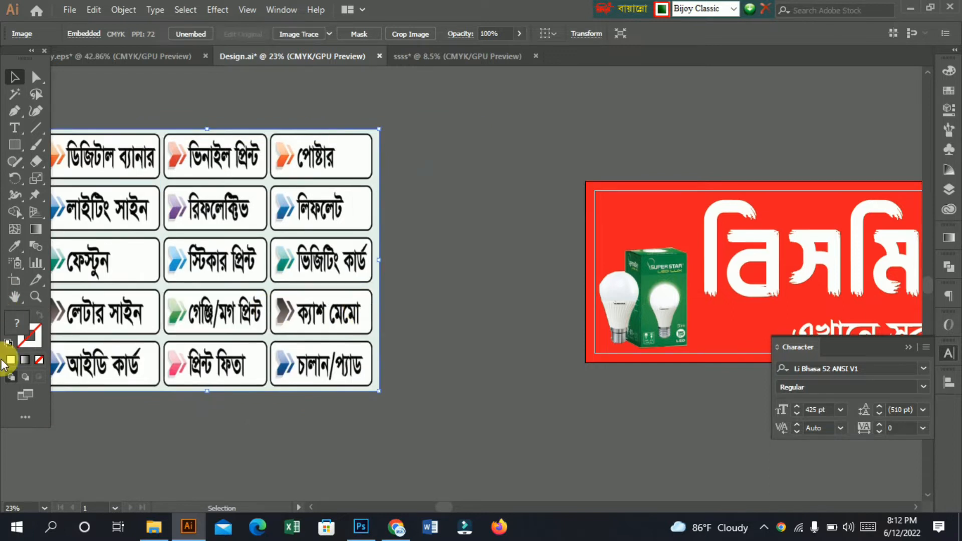
Step: Review the entire finished banner, from the bulb picture to the yellow contact section
{"action": "left_click", "coordinate": [16, 298]}
{"action": "left_click_drag", "start_coordinate": [847, 244], "coordinate": [240, 234]}
{"action": "left_click_drag", "start_coordinate": [466, 219], "coordinate": [218, 219]}
{"action": "left_click_drag", "start_coordinate": [762, 199], "coordinate": [236, 213]}
{"action": "key", "text": "ctrl+minus"}
{"action": "key", "text": "ctrl+minus"}
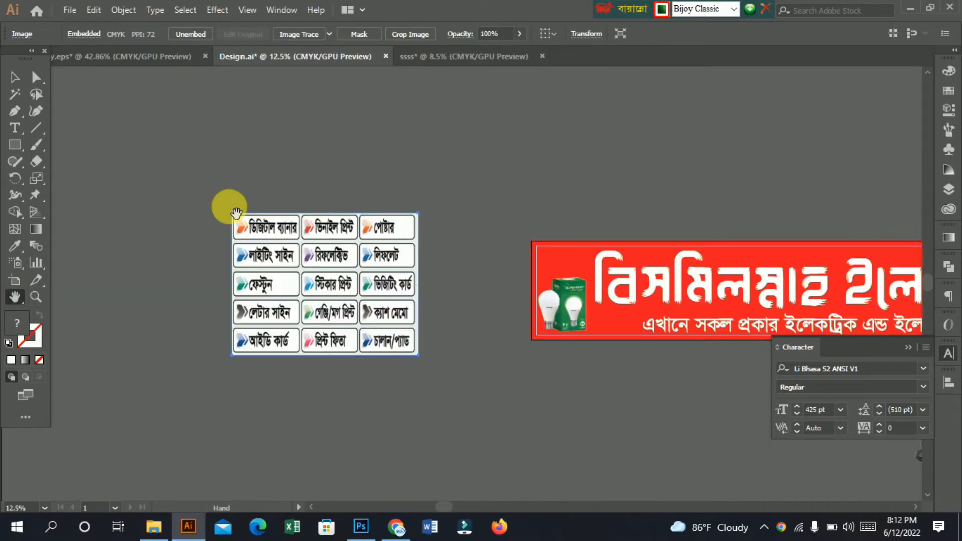
{"action": "left_click_drag", "start_coordinate": [511, 125], "coordinate": [125, 104]}
{"action": "left_click_drag", "start_coordinate": [623, 138], "coordinate": [170, 135]}
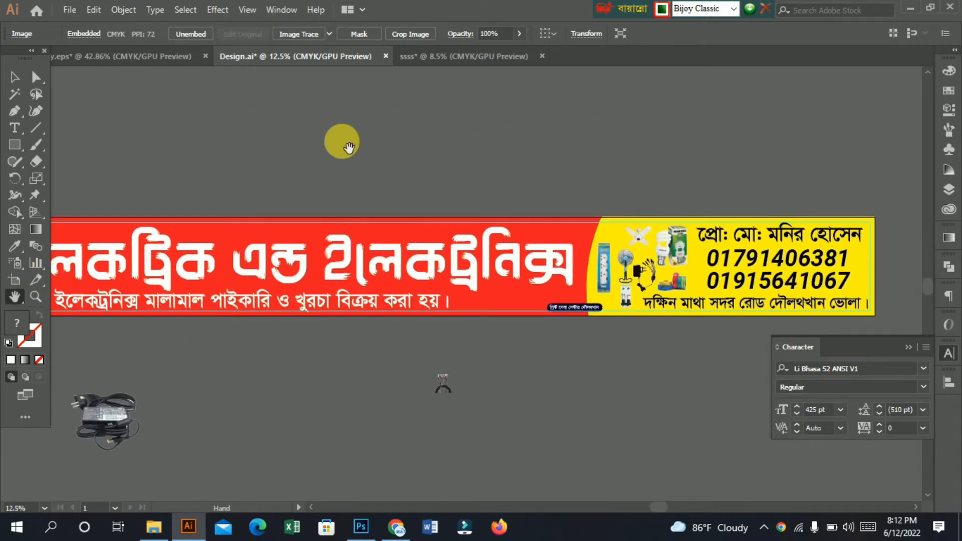
{"action": "key", "text": "ctrl+minus"}
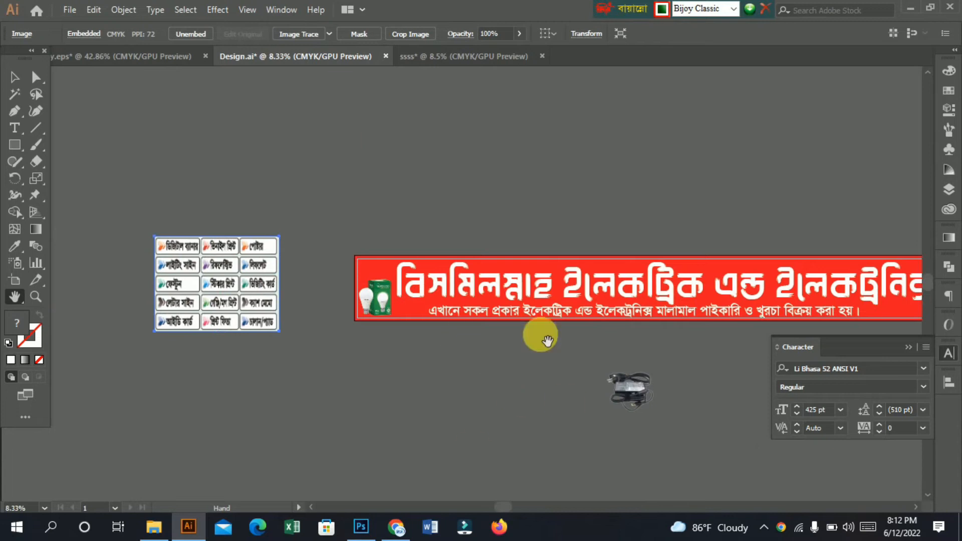
{"action": "left_click_drag", "start_coordinate": [583, 308], "coordinate": [260, 219]}
{"action": "left_click_drag", "start_coordinate": [425, 219], "coordinate": [503, 250]}
{"action": "left_click", "coordinate": [14, 77]}
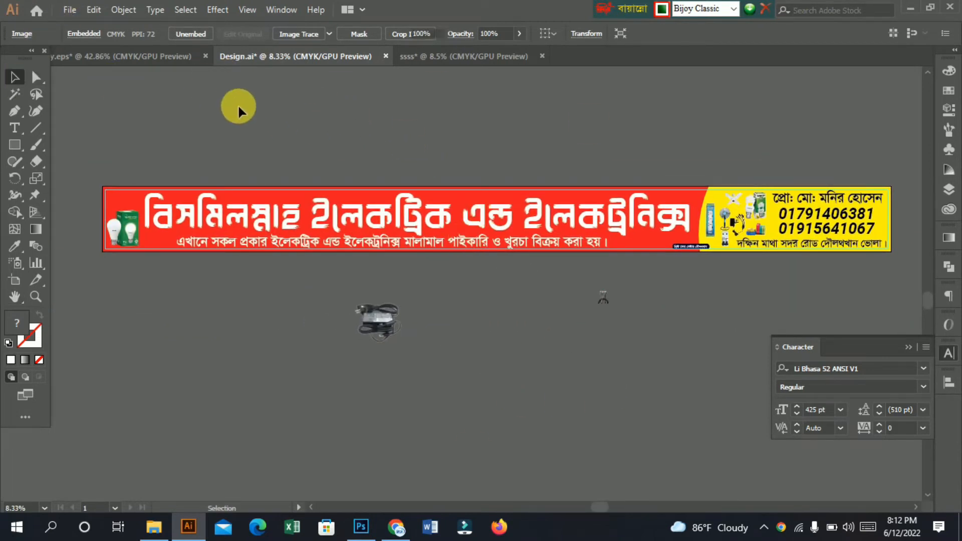
Step: Start a new print document and name it design
{"action": "left_click", "coordinate": [210, 83]}
{"action": "left_click", "coordinate": [69, 10]}
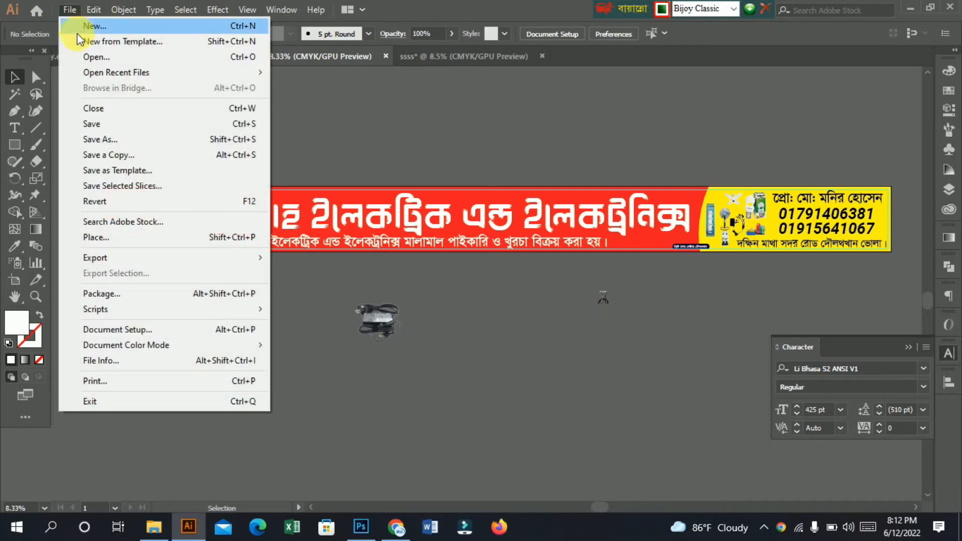
{"action": "left_click", "coordinate": [83, 29]}
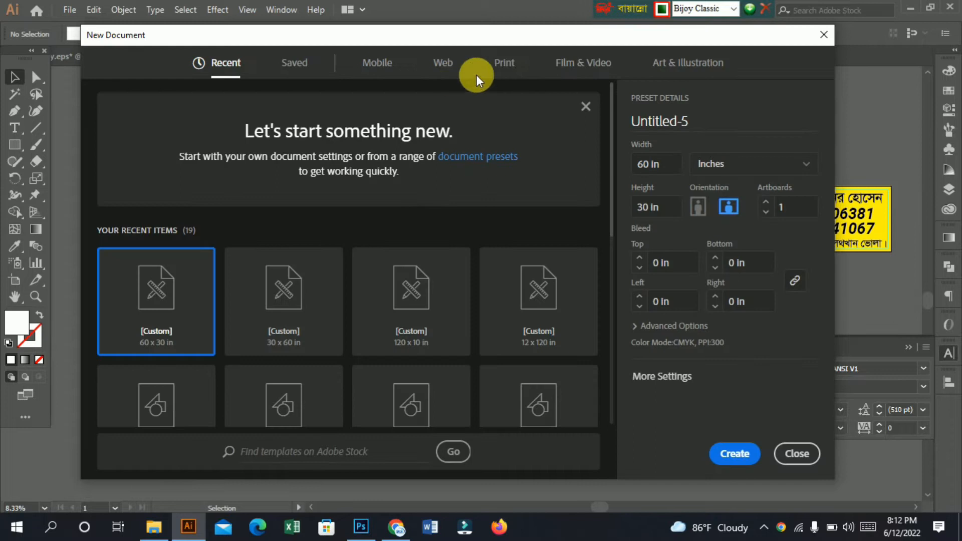
{"action": "left_click", "coordinate": [505, 64]}
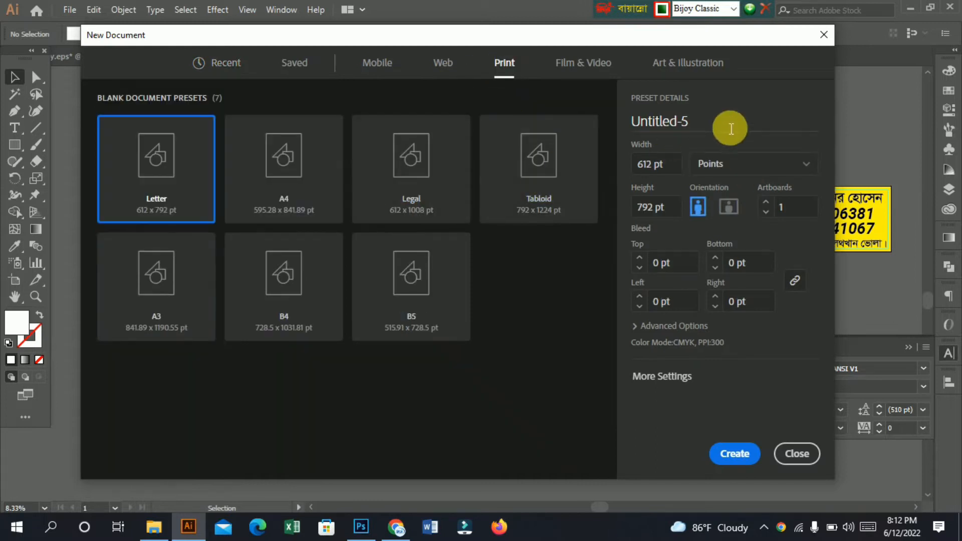
{"action": "left_click", "coordinate": [730, 128]}
{"action": "type", "text": "www"}
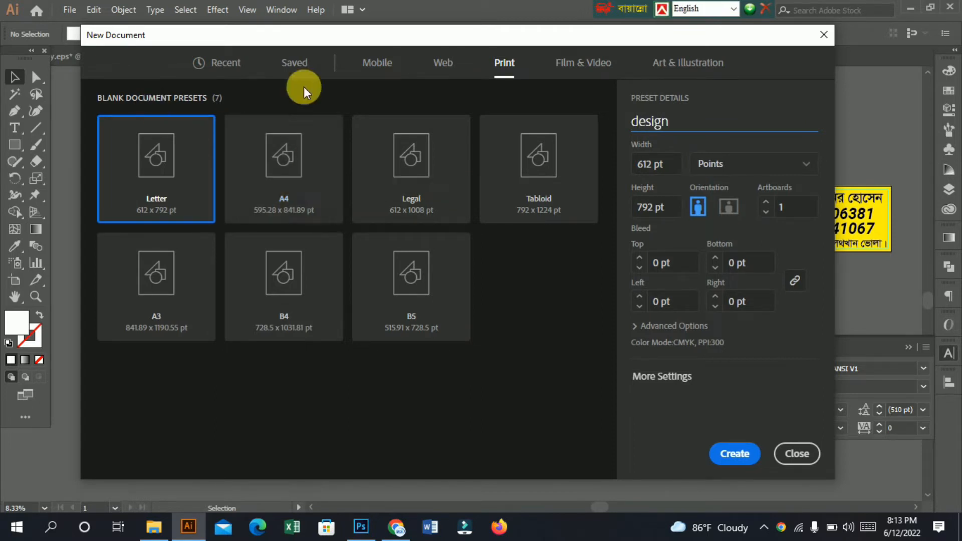
Step: Set the document units to inches with a width of 120 and a height of 12, and create it
{"action": "left_click", "coordinate": [744, 159]}
{"action": "left_click", "coordinate": [744, 170]}
{"action": "left_click", "coordinate": [744, 170]}
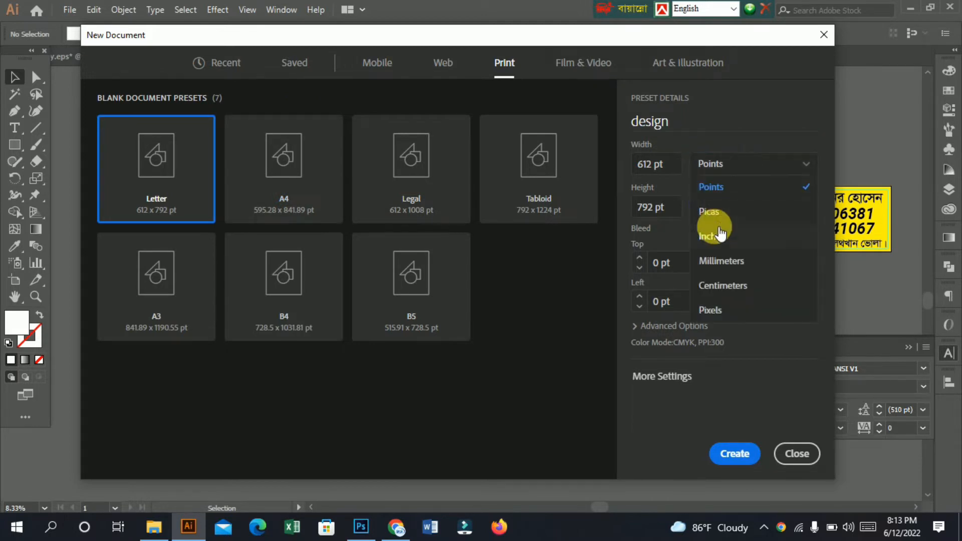
{"action": "left_click", "coordinate": [728, 245]}
{"action": "left_click", "coordinate": [646, 165]}
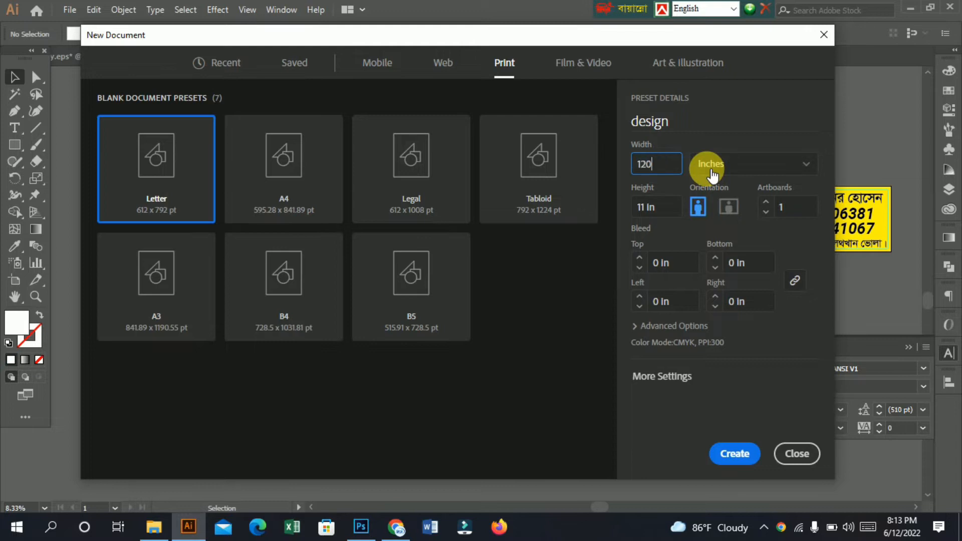
{"action": "left_click", "coordinate": [666, 209]}
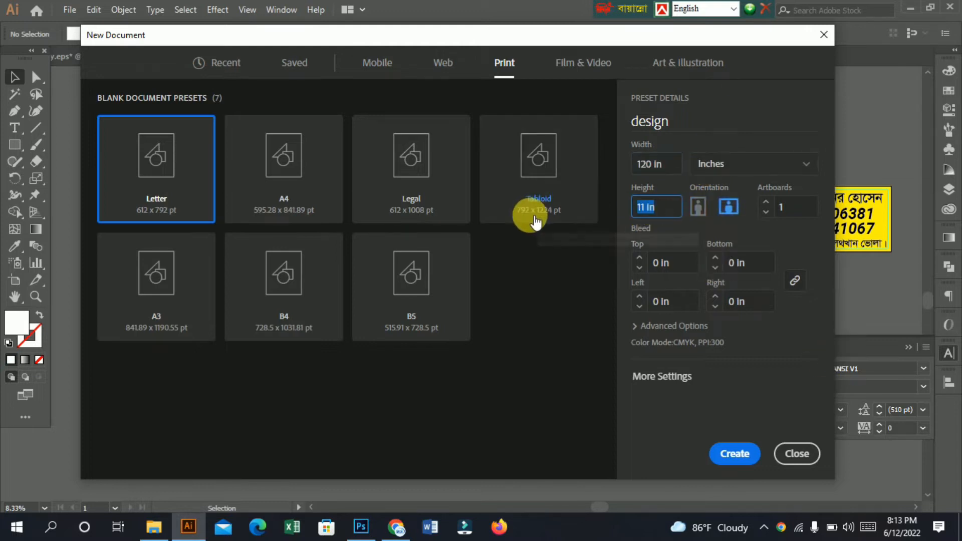
{"action": "type", "text": "12"}
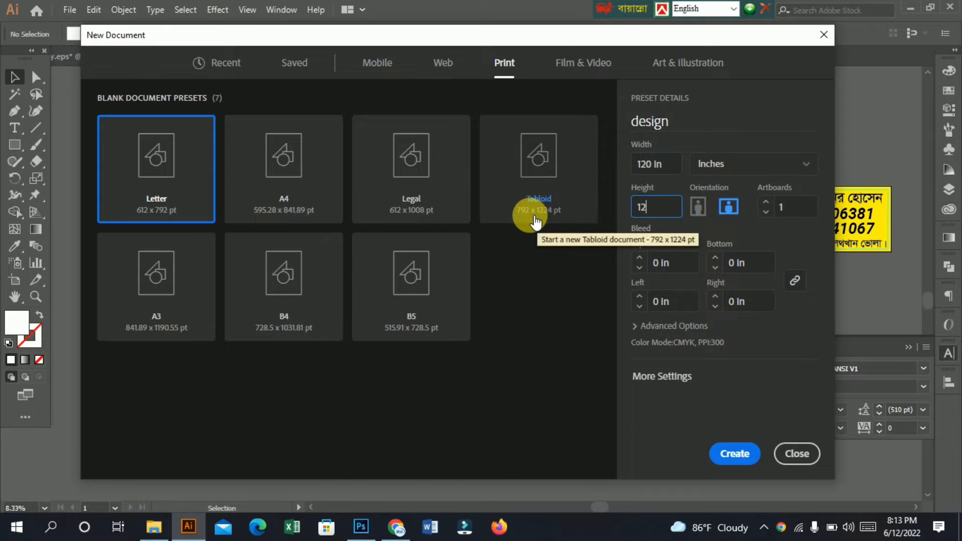
{"action": "left_click", "coordinate": [759, 455]}
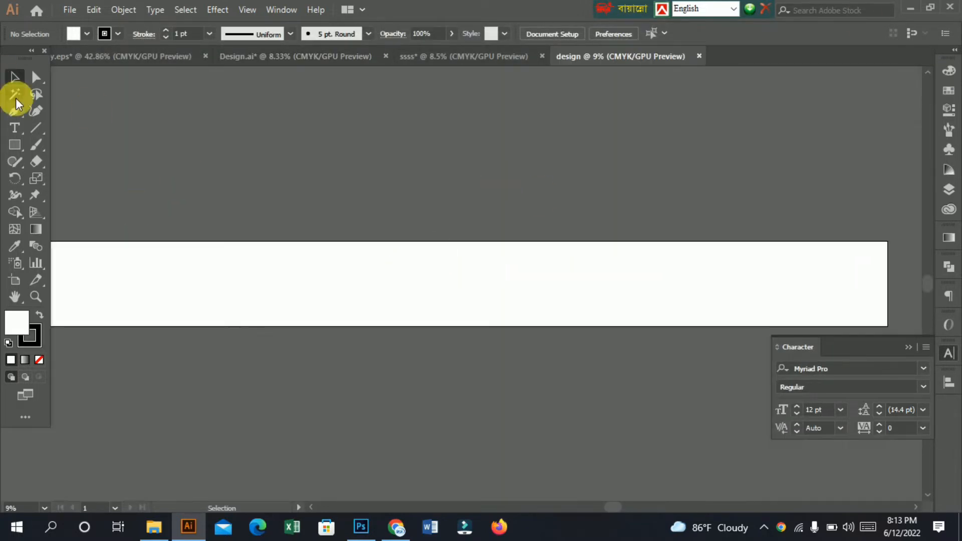
Step: Create a rectangle 120 in wide and 12 in high
{"action": "left_click", "coordinate": [15, 298]}
{"action": "left_click_drag", "start_coordinate": [211, 280], "coordinate": [450, 221]}
{"action": "left_click_drag", "start_coordinate": [342, 243], "coordinate": [215, 258]}
{"action": "left_click_drag", "start_coordinate": [261, 221], "coordinate": [220, 212]}
{"action": "left_click", "coordinate": [15, 78]}
{"action": "left_click", "coordinate": [14, 145]}
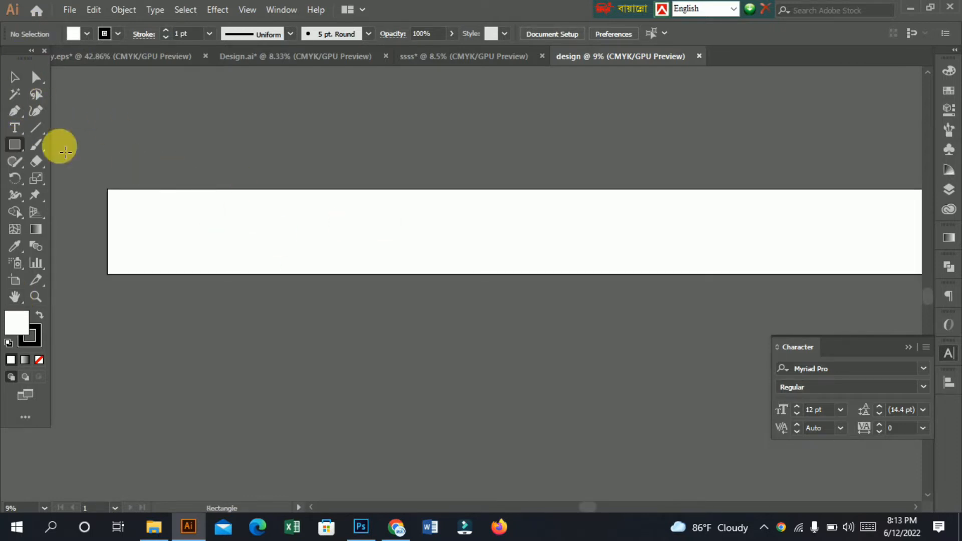
{"action": "left_click", "coordinate": [352, 249]}
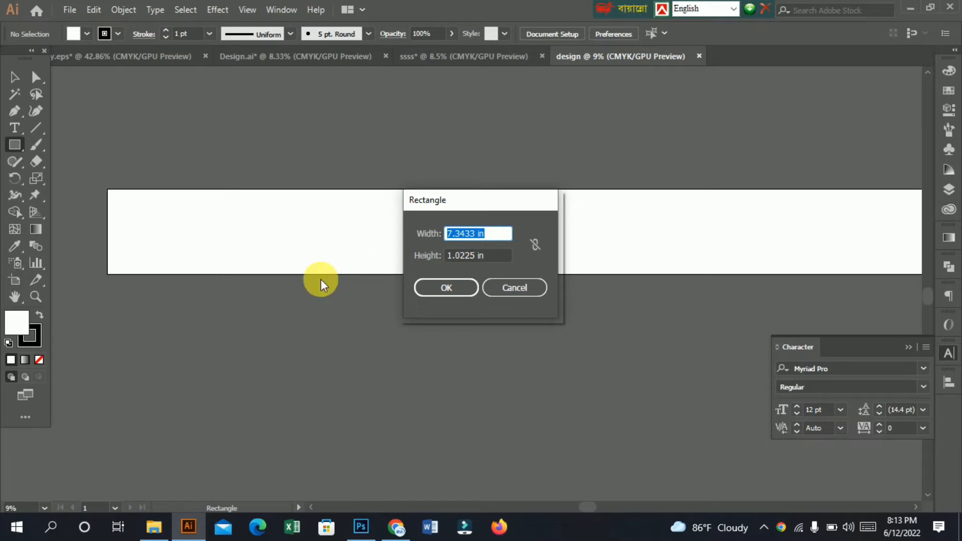
{"action": "type", "text": "120"}
{"action": "key", "text": "Tab"}
{"action": "type", "text": "1"}
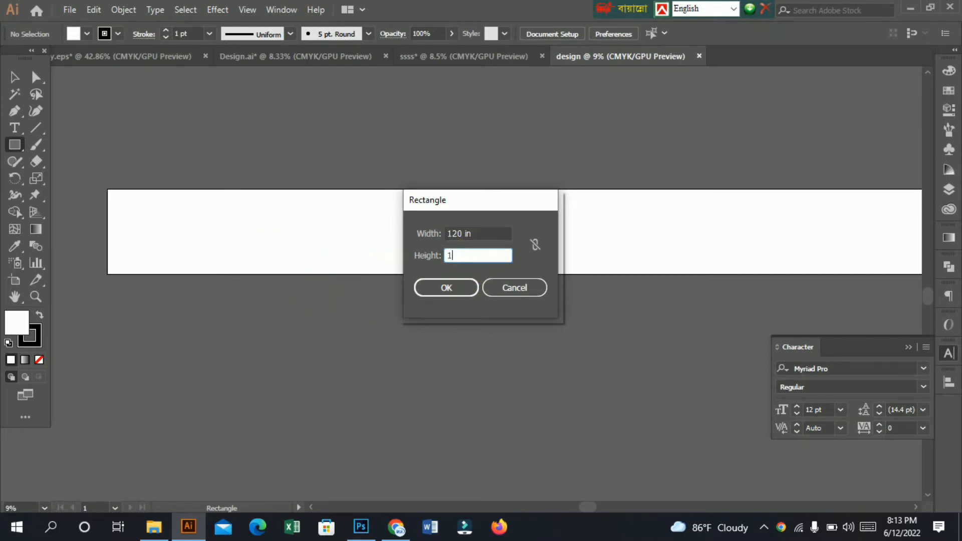
{"action": "left_click", "coordinate": [451, 288]}
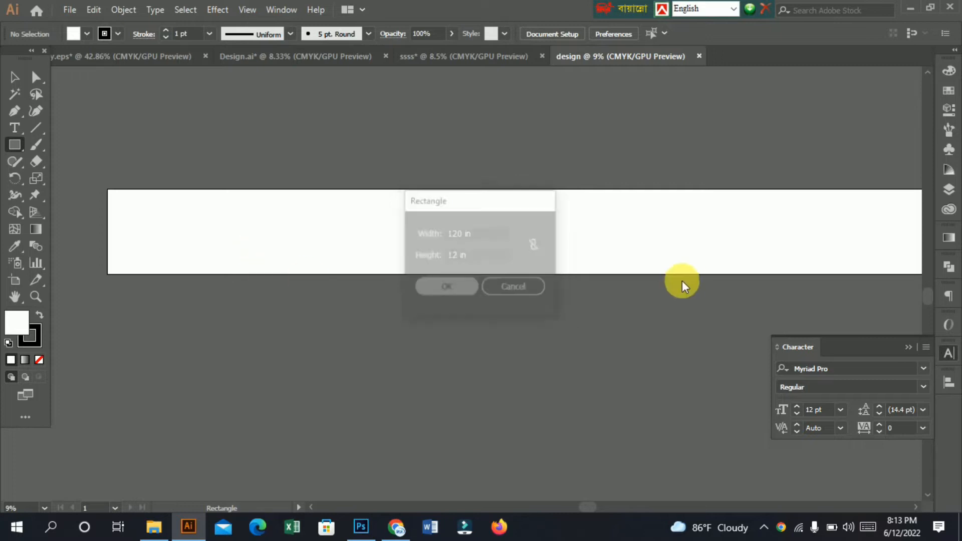
Step: Move the rectangle exactly over the artboard and remove its stroke
{"action": "left_click", "coordinate": [15, 76]}
{"action": "left_click_drag", "start_coordinate": [415, 305], "coordinate": [304, 271]}
{"action": "left_click", "coordinate": [36, 335]}
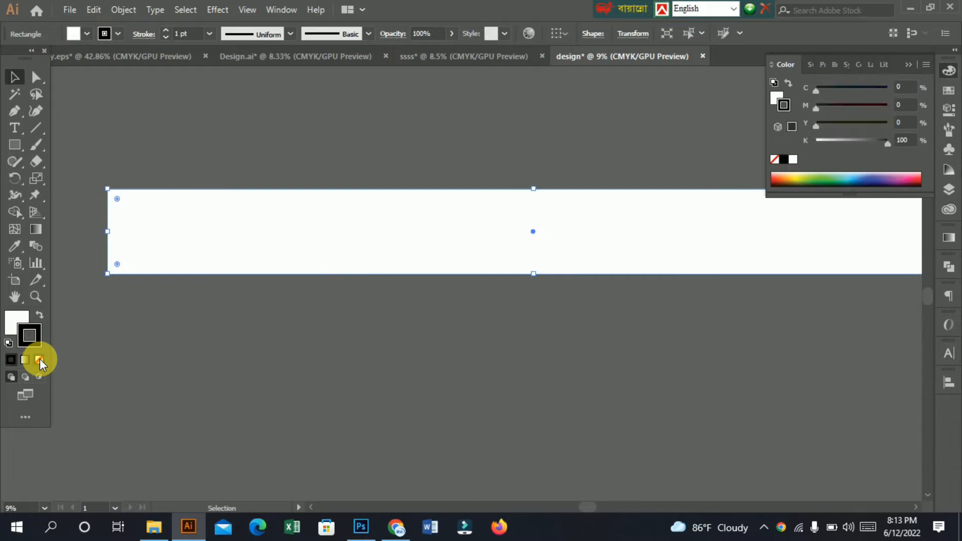
{"action": "left_click", "coordinate": [39, 360]}
{"action": "left_click", "coordinate": [18, 321]}
{"action": "left_click", "coordinate": [193, 380]}
{"action": "key", "text": "shift+c"}
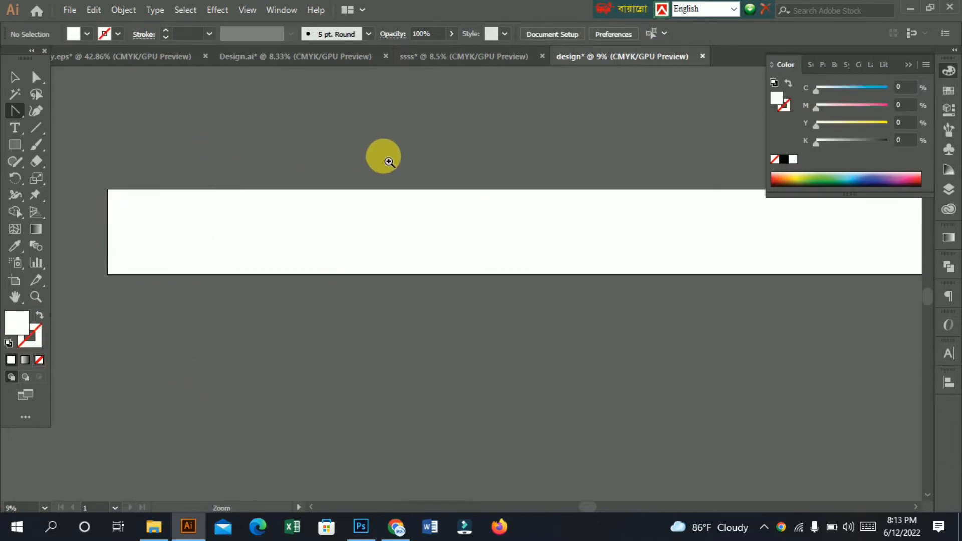
{"action": "scroll", "coordinate": [350, 173], "scroll_direction": "down", "scroll_amount": 2}
{"action": "scroll", "coordinate": [343, 205], "scroll_direction": "up", "scroll_amount": 1}
{"action": "left_click_drag", "start_coordinate": [343, 219], "coordinate": [392, 278]}
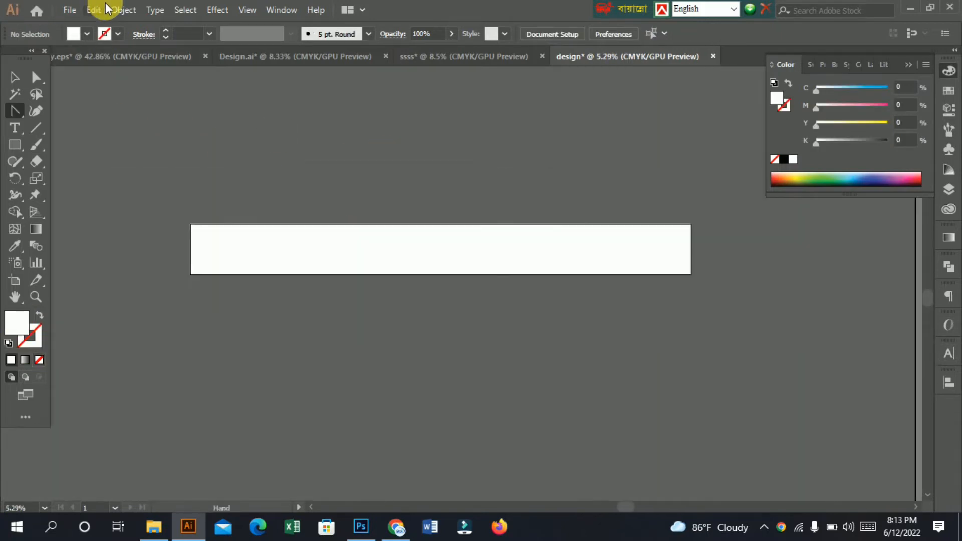
{"action": "left_click", "coordinate": [120, 9]}
{"action": "mouse_move", "coordinate": [189, 326]}
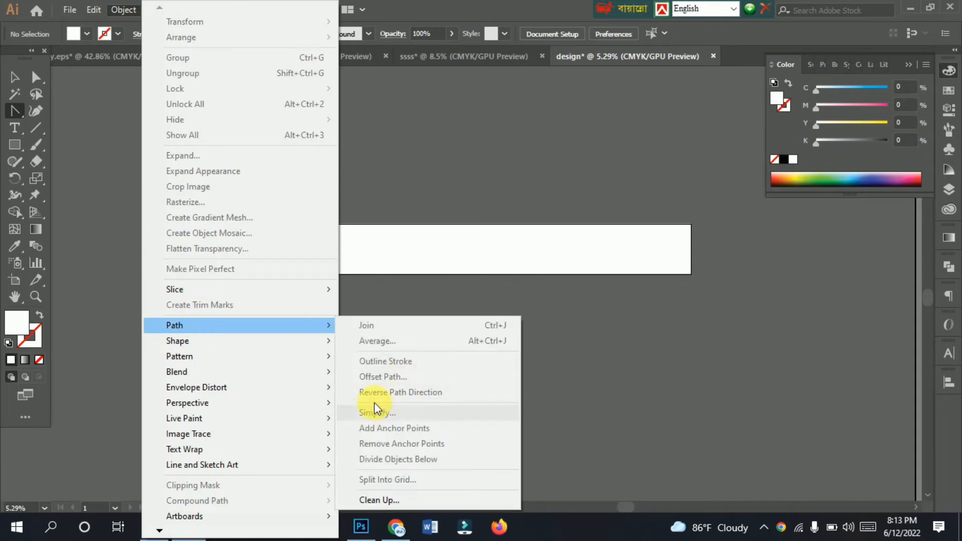
{"action": "left_click", "coordinate": [483, 191]}
Step: Offset the rectangle's path by -0.5 in with miter joins and turn the inset copy into guides
{"action": "left_click", "coordinate": [345, 254]}
{"action": "left_click", "coordinate": [122, 13]}
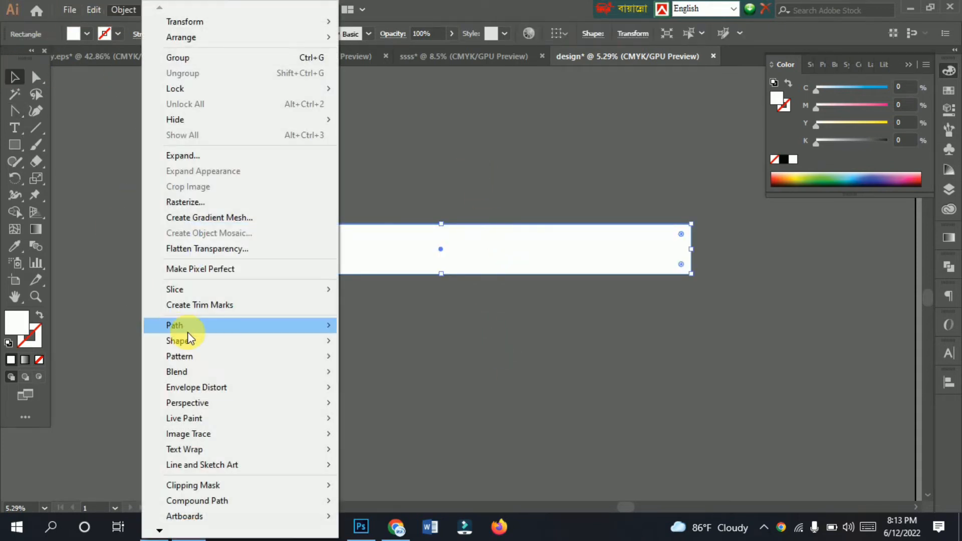
{"action": "mouse_move", "coordinate": [187, 326]}
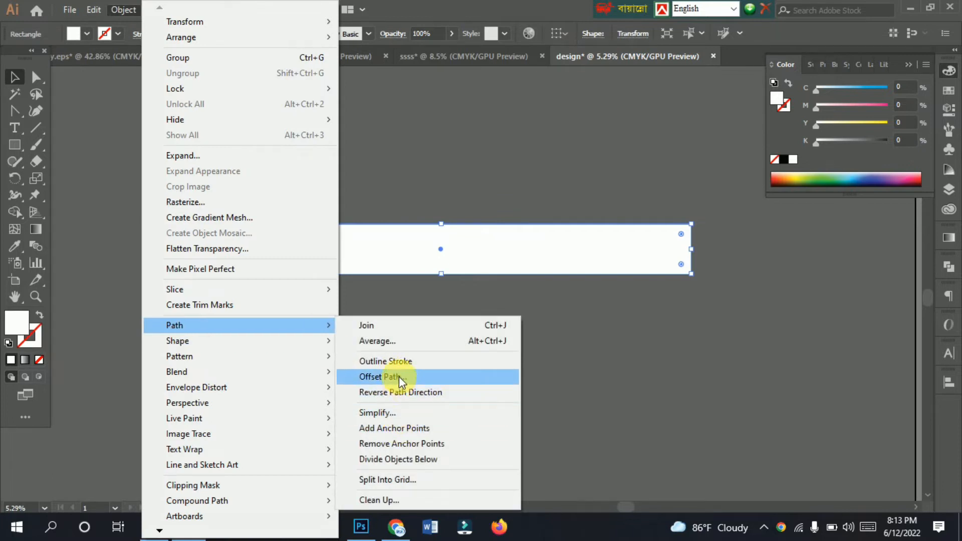
{"action": "left_click", "coordinate": [399, 377]}
{"action": "left_click_drag", "start_coordinate": [194, 126], "coordinate": [163, 109]}
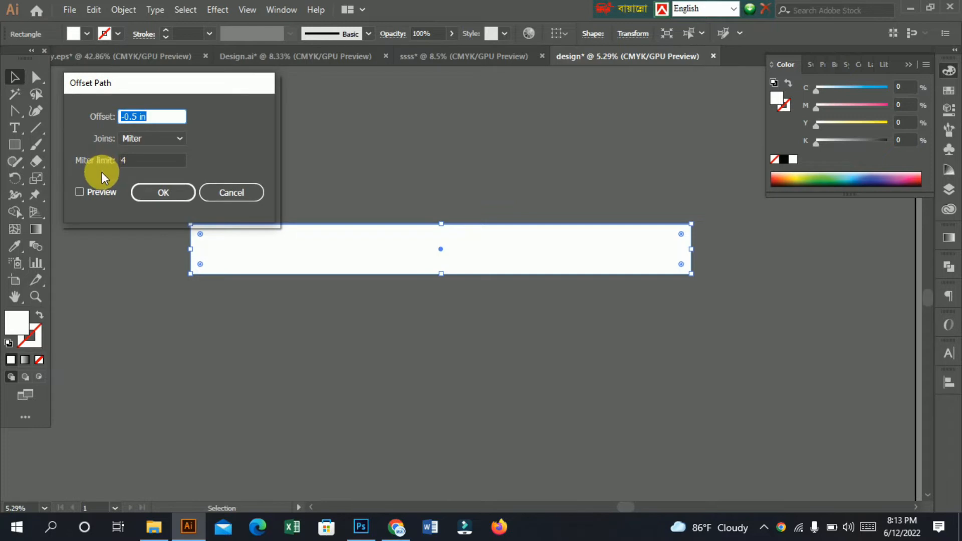
{"action": "left_click", "coordinate": [97, 196]}
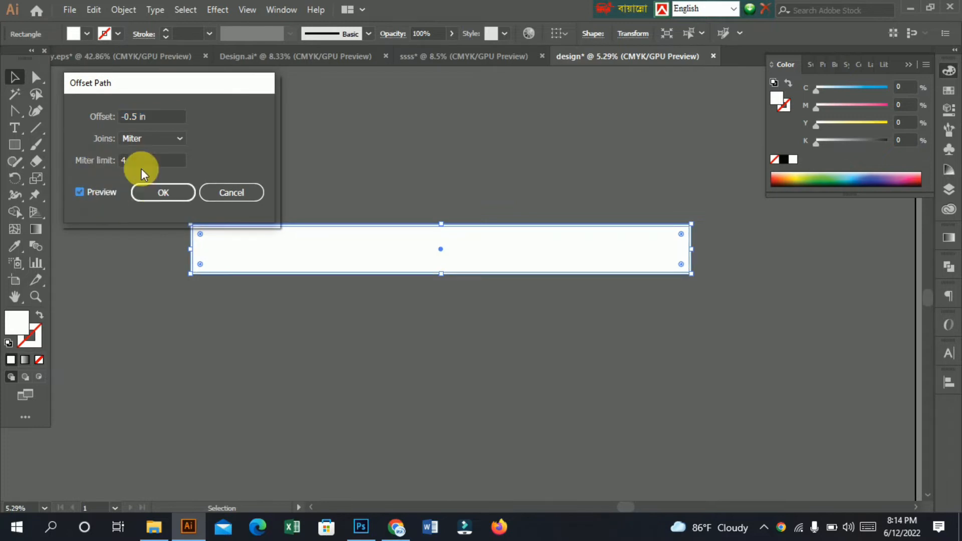
{"action": "left_click", "coordinate": [169, 193]}
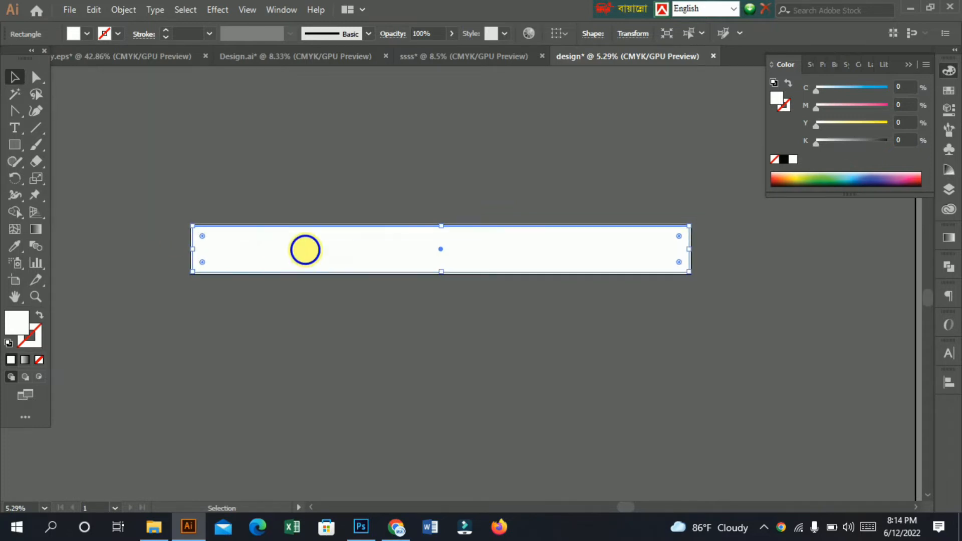
{"action": "right_click", "coordinate": [305, 249]}
{"action": "left_click", "coordinate": [369, 405]}
Step: Fill the banner rectangle with red using 100% magenta and 100% yellow, then deselect it
{"action": "left_click_drag", "start_coordinate": [216, 237], "coordinate": [595, 351]}
{"action": "left_click_drag", "start_coordinate": [742, 372], "coordinate": [411, 285]}
{"action": "left_click_drag", "start_coordinate": [698, 331], "coordinate": [354, 233]}
{"action": "left_click", "coordinate": [300, 232]}
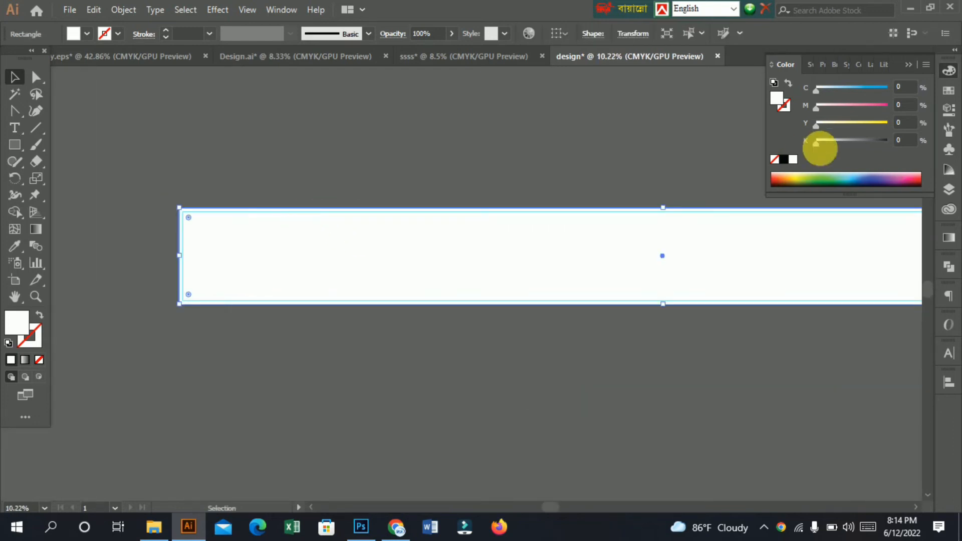
{"action": "left_click_drag", "start_coordinate": [856, 104], "coordinate": [885, 118]}
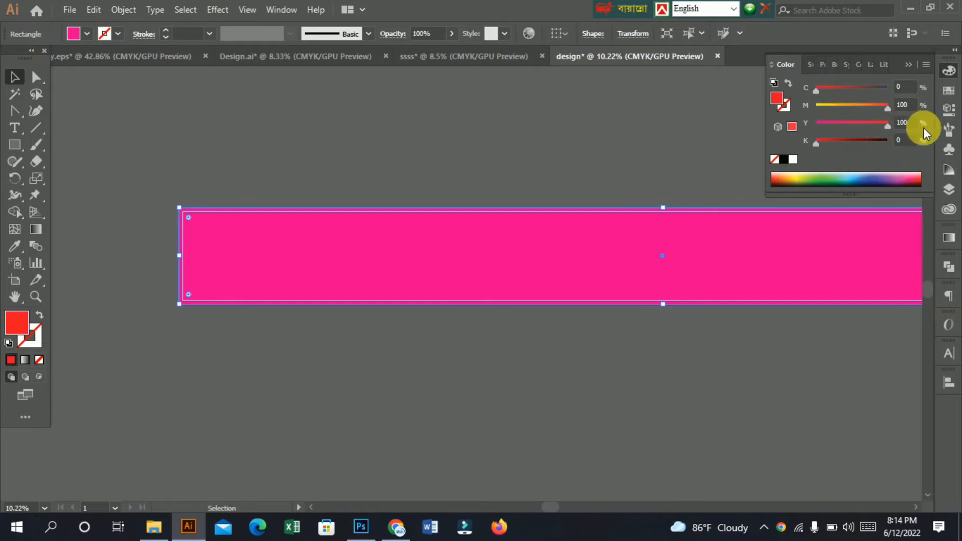
{"action": "left_click", "coordinate": [948, 89]}
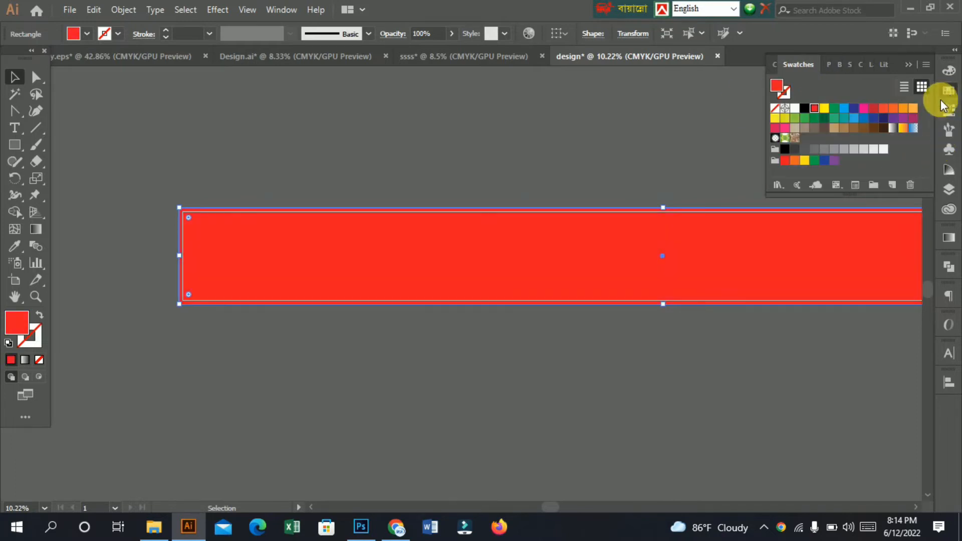
{"action": "left_click", "coordinate": [698, 370]}
{"action": "left_click_drag", "start_coordinate": [784, 375], "coordinate": [716, 320]}
{"action": "left_click_drag", "start_coordinate": [716, 318], "coordinate": [637, 302]}
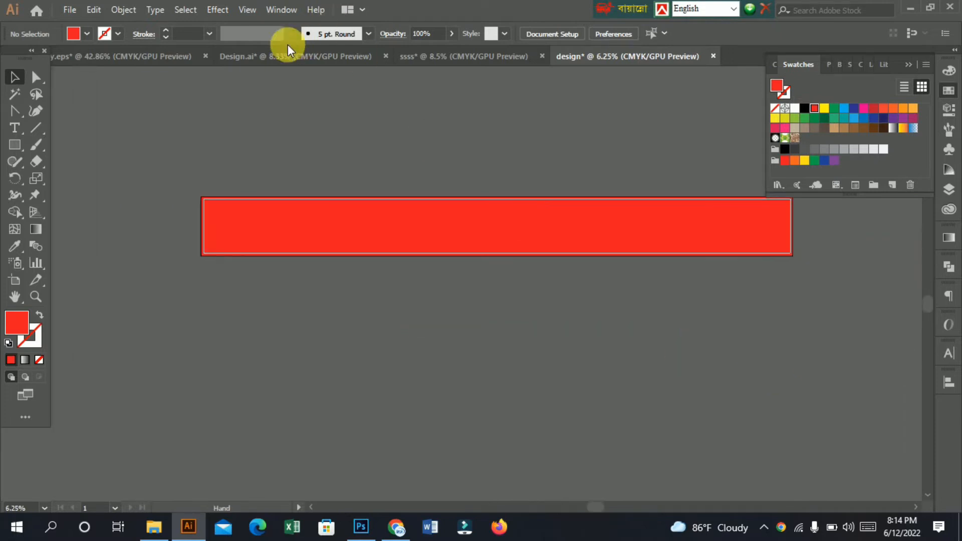
Step: Copy the white shop title from the Design.ai banner into the new banner, enlarge it and align it inside the starting margin guides
{"action": "left_click", "coordinate": [351, 58]}
{"action": "left_click_drag", "start_coordinate": [380, 205], "coordinate": [599, 76]}
{"action": "left_click_drag", "start_coordinate": [455, 216], "coordinate": [445, 237]}
{"action": "scroll", "coordinate": [531, 254], "scroll_direction": "up", "scroll_amount": 1}
{"action": "left_click_drag", "start_coordinate": [471, 311], "coordinate": [721, 315]}
{"action": "left_click_drag", "start_coordinate": [582, 240], "coordinate": [570, 254]}
{"action": "left_click_drag", "start_coordinate": [745, 335], "coordinate": [594, 320]}
{"action": "left_click_drag", "start_coordinate": [492, 244], "coordinate": [503, 231]}
{"action": "left_click_drag", "start_coordinate": [740, 261], "coordinate": [663, 290]}
{"action": "scroll", "coordinate": [782, 305], "scroll_direction": "down", "scroll_amount": 2}
{"action": "scroll", "coordinate": [536, 270], "scroll_direction": "up", "scroll_amount": 2}
{"action": "left_click_drag", "start_coordinate": [536, 271], "coordinate": [571, 285]}
{"action": "scroll", "coordinate": [715, 309], "scroll_direction": "down", "scroll_amount": 2}
{"action": "left_click_drag", "start_coordinate": [631, 219], "coordinate": [420, 146]}
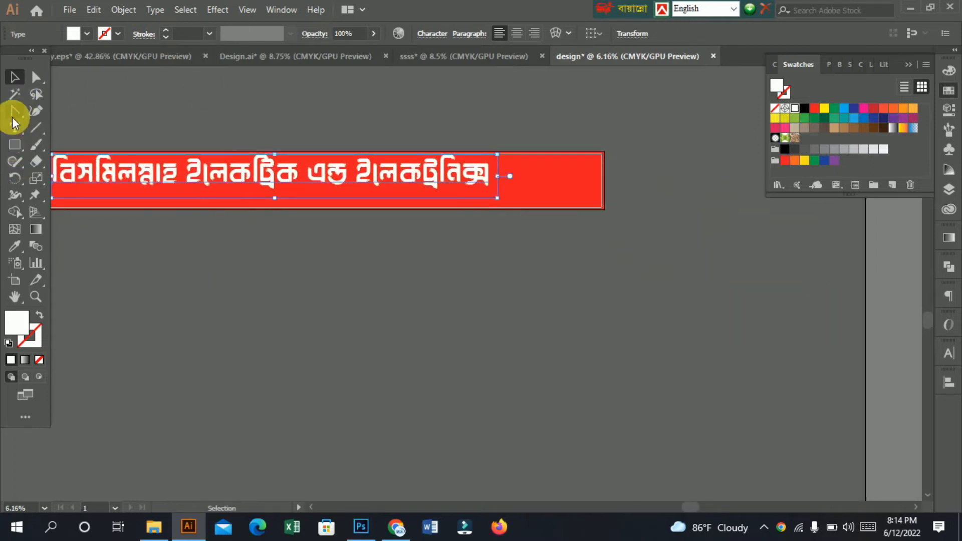
Step: Draw a curved Pen tool path across the banner's full height just past the title, with no fill and a white stroke
{"action": "left_click_drag", "start_coordinate": [425, 239], "coordinate": [706, 284]}
{"action": "left_click_drag", "start_coordinate": [684, 219], "coordinate": [656, 222]}
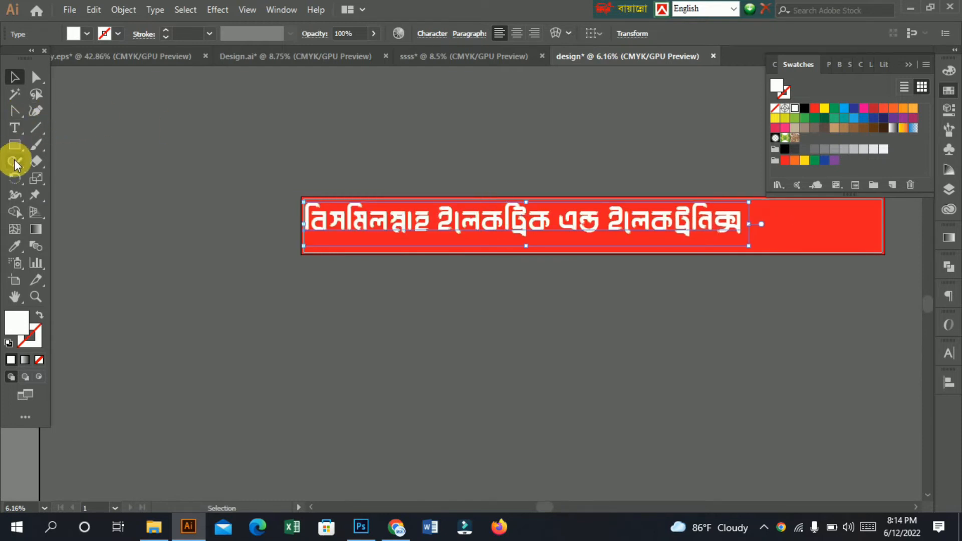
{"action": "right_click", "coordinate": [19, 115]}
{"action": "left_click", "coordinate": [68, 112]}
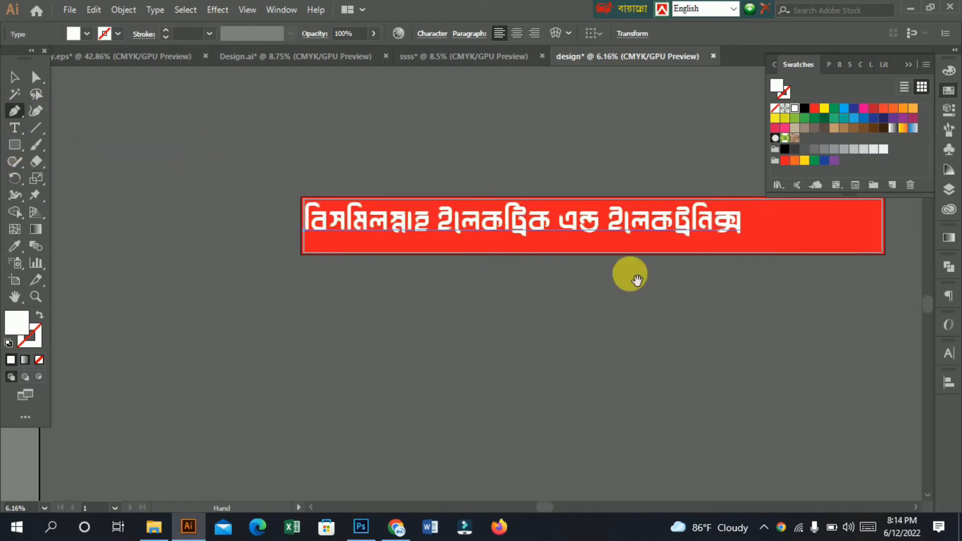
{"action": "left_click_drag", "start_coordinate": [845, 219], "coordinate": [419, 191]}
{"action": "left_click", "coordinate": [360, 149]}
{"action": "left_click_drag", "start_coordinate": [366, 261], "coordinate": [435, 319]}
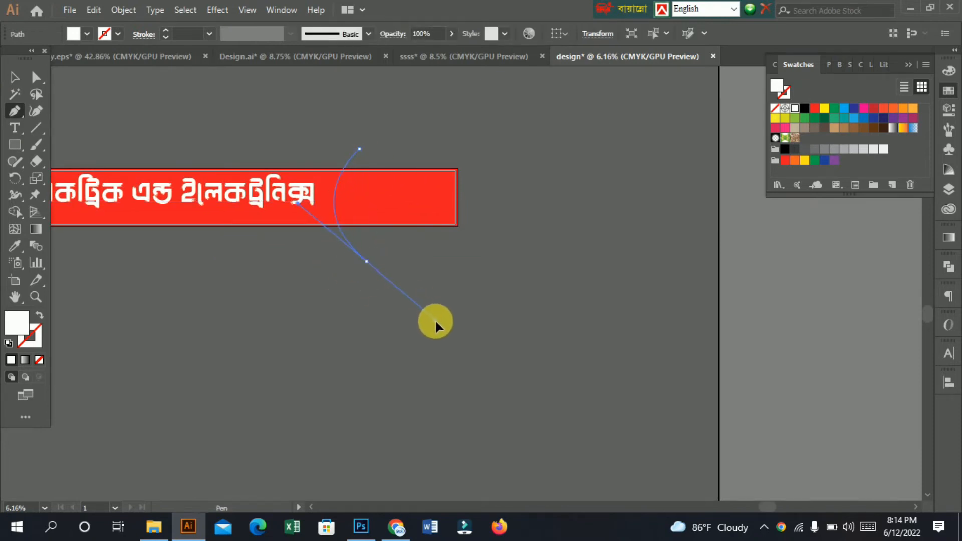
{"action": "left_click", "coordinate": [40, 316]}
Step: Divide the red banner along the curve with Pathfinder and ungroup the resulting pieces
{"action": "left_click", "coordinate": [11, 77]}
{"action": "left_click", "coordinate": [387, 281]}
{"action": "left_click_drag", "start_coordinate": [327, 104], "coordinate": [419, 247]}
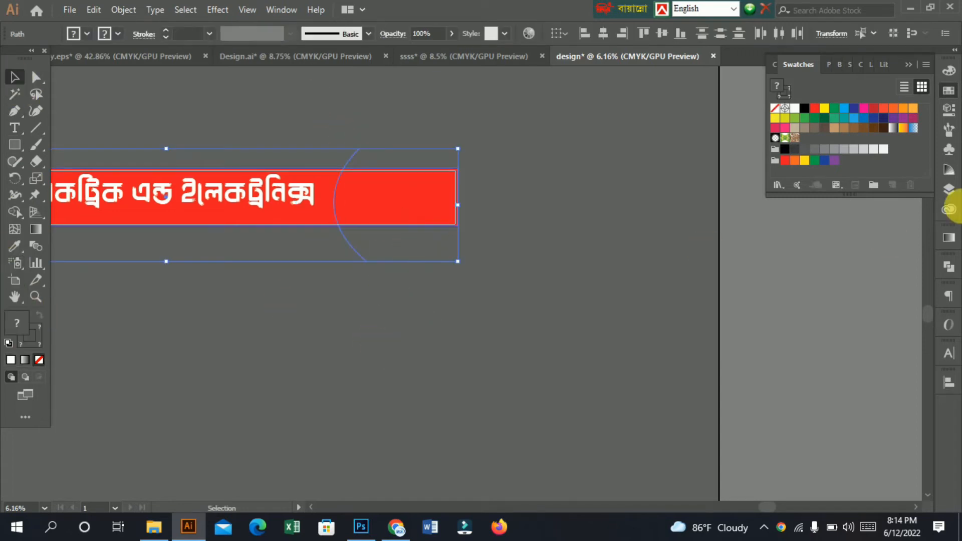
{"action": "left_click", "coordinate": [955, 273]}
{"action": "left_click", "coordinate": [793, 334]}
{"action": "right_click", "coordinate": [374, 186]}
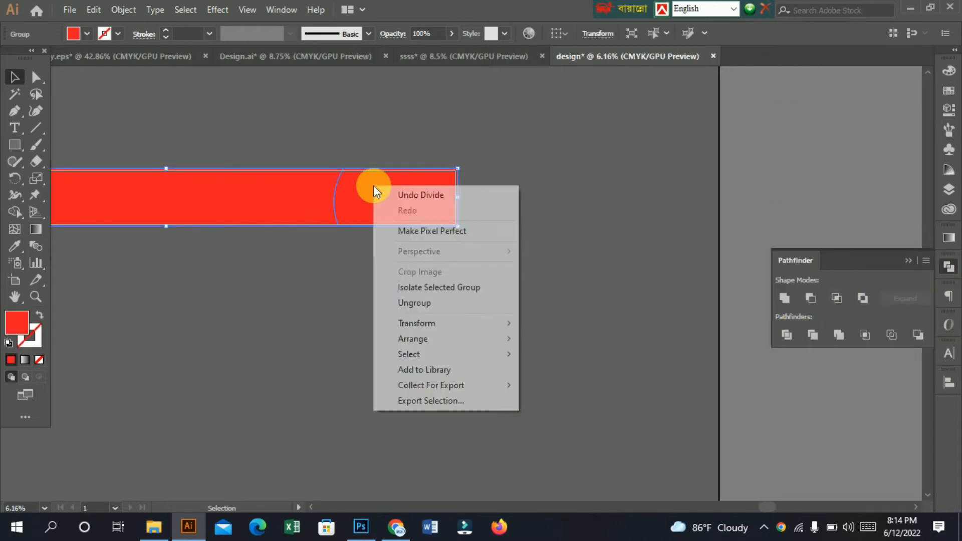
{"action": "left_click", "coordinate": [444, 300]}
Step: Send the larger red piece of the divided banner to the back, behind the title text
{"action": "left_click", "coordinate": [641, 184]}
{"action": "left_click", "coordinate": [286, 195]}
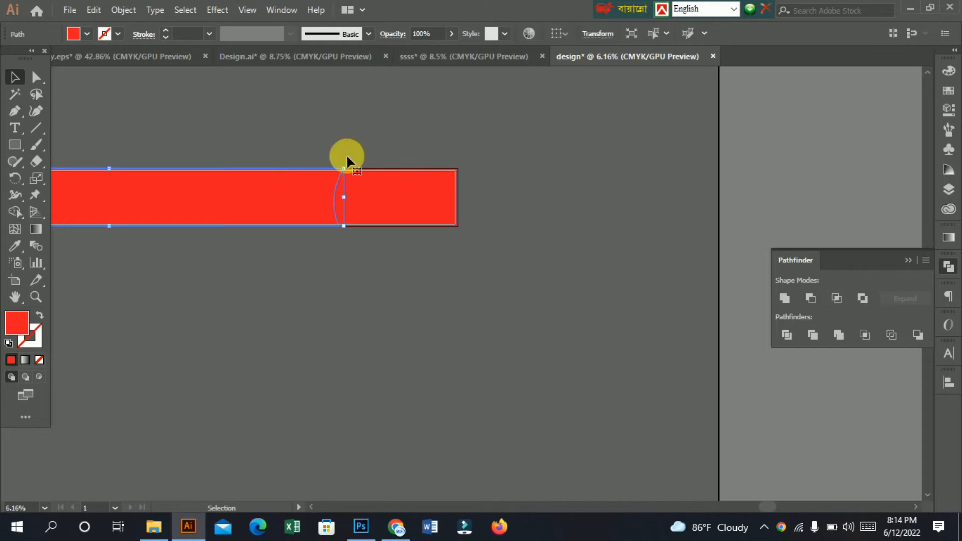
{"action": "key", "text": "ctrl+shift+["}
{"action": "left_click", "coordinate": [464, 249]}
Step: Fill the smaller curved end piece of the banner with yellow and deselect it
{"action": "left_click", "coordinate": [433, 200]}
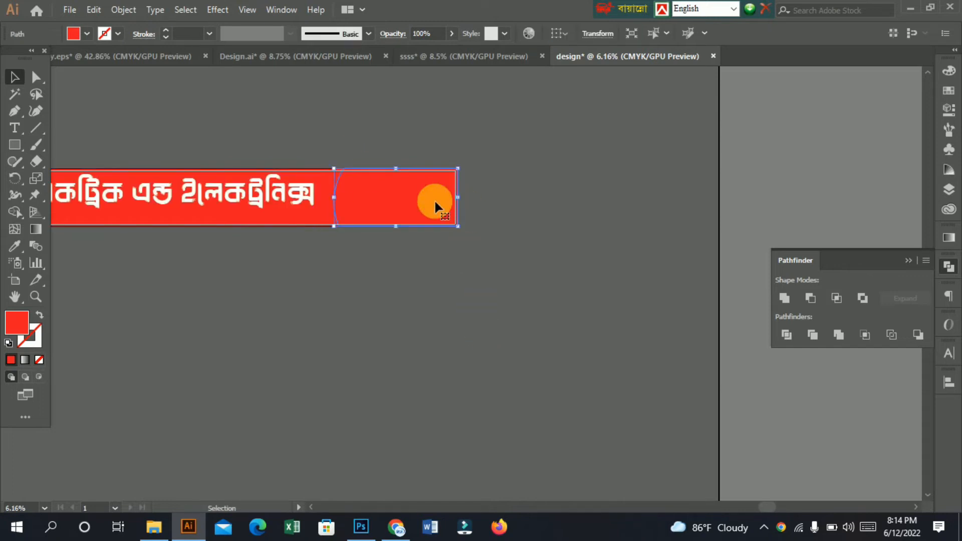
{"action": "left_click", "coordinate": [945, 93]}
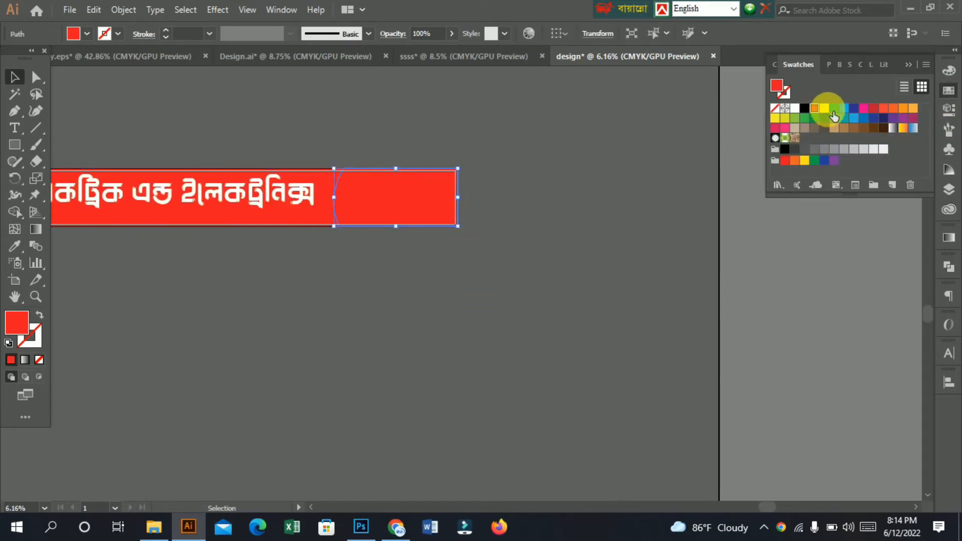
{"action": "left_click", "coordinate": [825, 109]}
{"action": "left_click", "coordinate": [464, 281]}
{"action": "left_click_drag", "start_coordinate": [351, 327], "coordinate": [617, 333]}
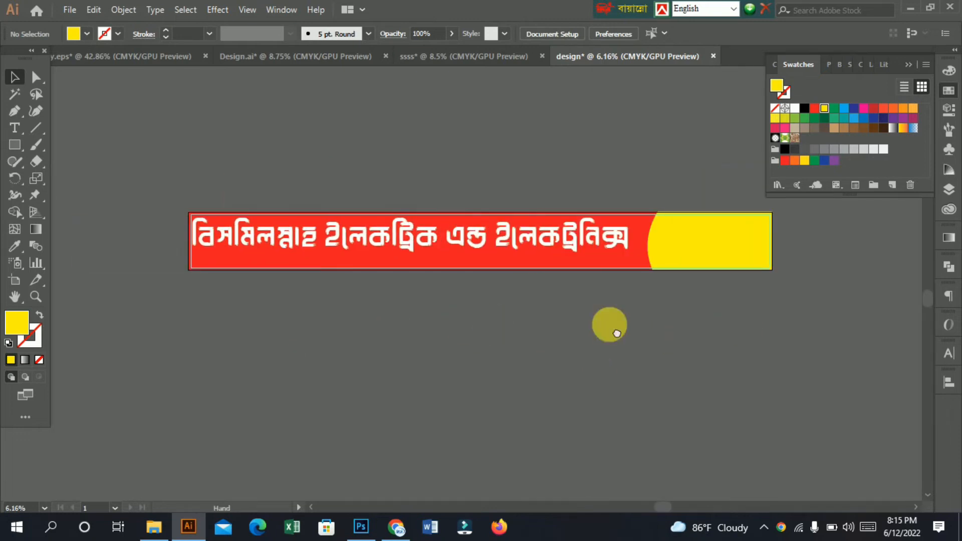
Step: Copy the white tagline from the Design.ai banner and place it beneath the title on the new banner
{"action": "left_click", "coordinate": [437, 55]}
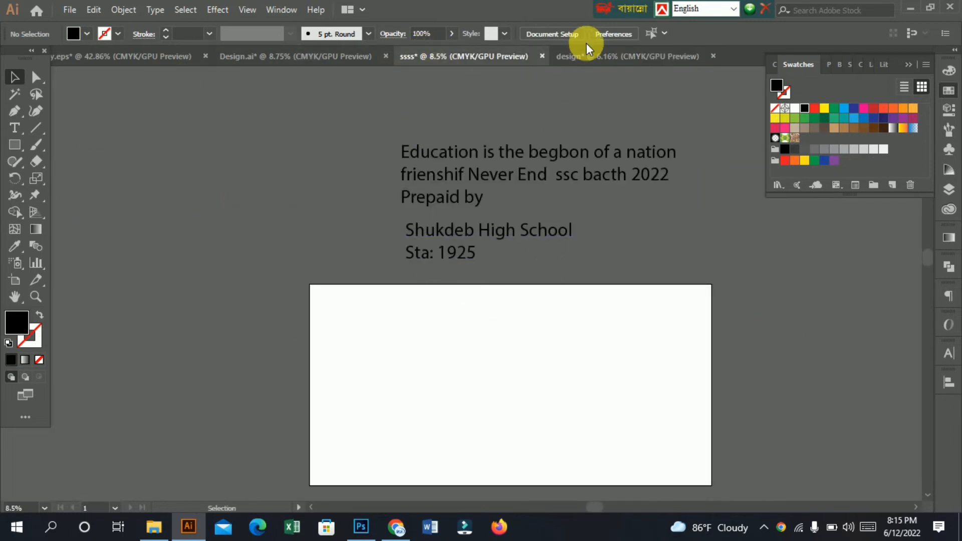
{"action": "left_click", "coordinate": [576, 56]}
{"action": "left_click", "coordinate": [239, 56]}
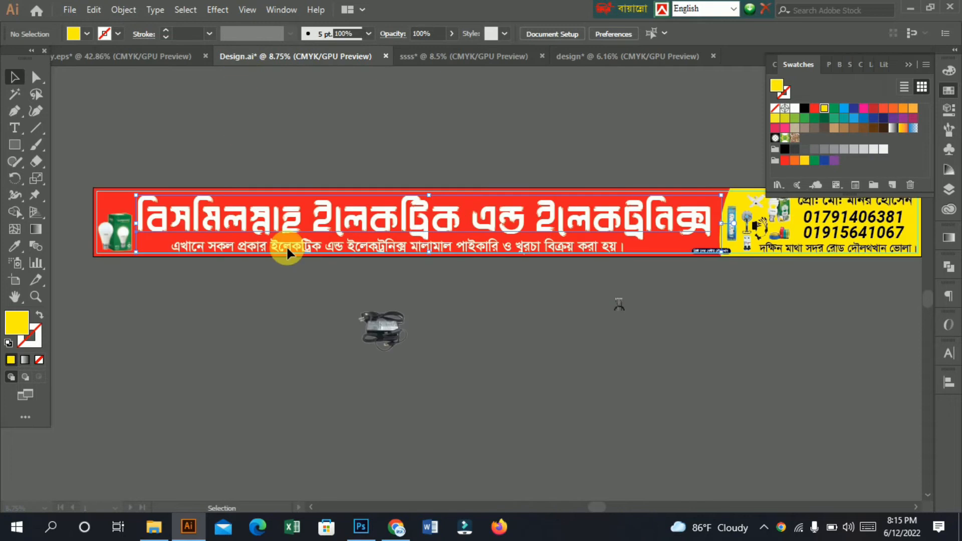
{"action": "left_click", "coordinate": [567, 54]}
{"action": "key", "text": "ctrl+v"}
{"action": "mouse_move", "coordinate": [359, 256]}
{"action": "left_mouse_down"}
{"action": "mouse_move", "coordinate": [365, 267]}
{"action": "mouse_move", "coordinate": [369, 258]}
{"action": "left_mouse_up"}
{"action": "left_click", "coordinate": [377, 280]}
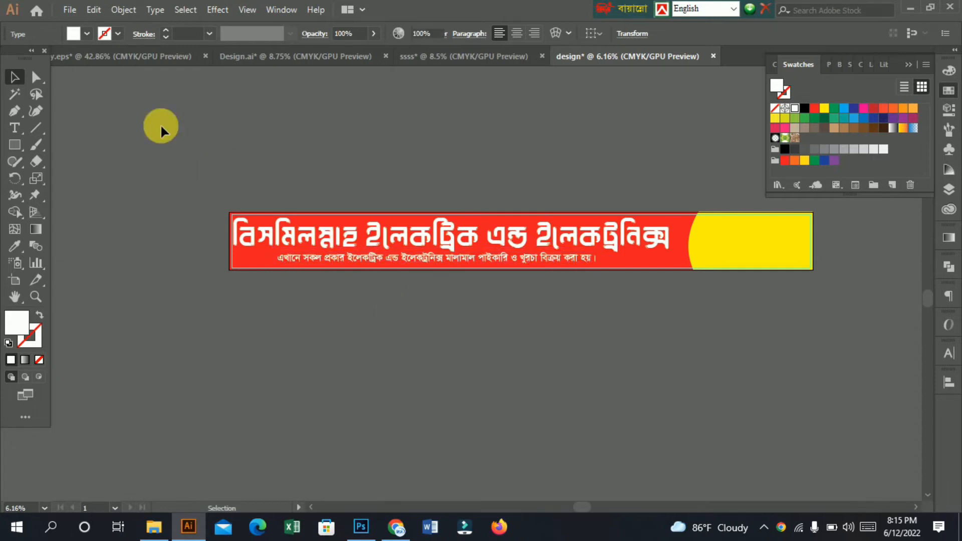
Step: Copy the proprietor's contact details and address line from the Design.ai banner and place them over the new banner's yellow end
{"action": "left_click", "coordinate": [278, 55]}
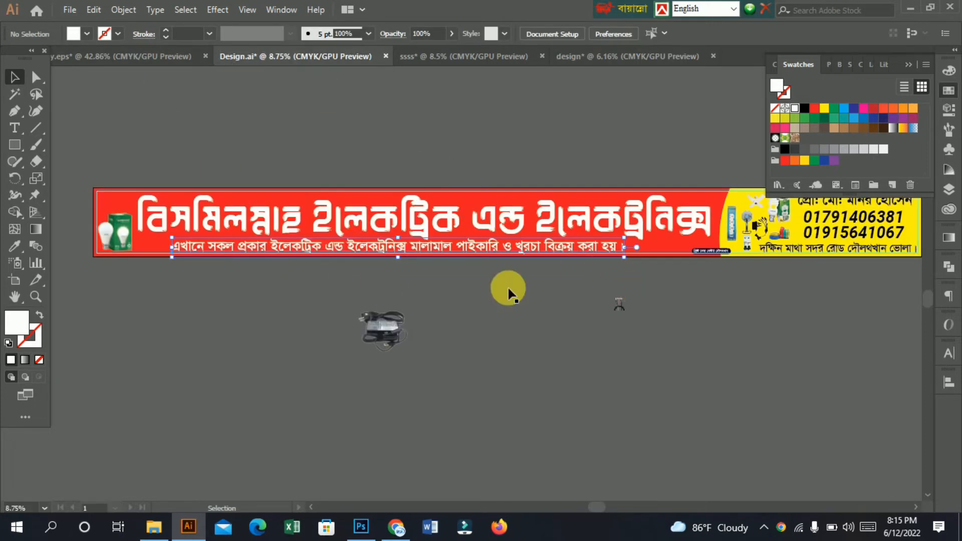
{"action": "scroll", "coordinate": [652, 296], "scroll_direction": "right", "scroll_amount": 5}
{"action": "left_click", "coordinate": [550, 235]}
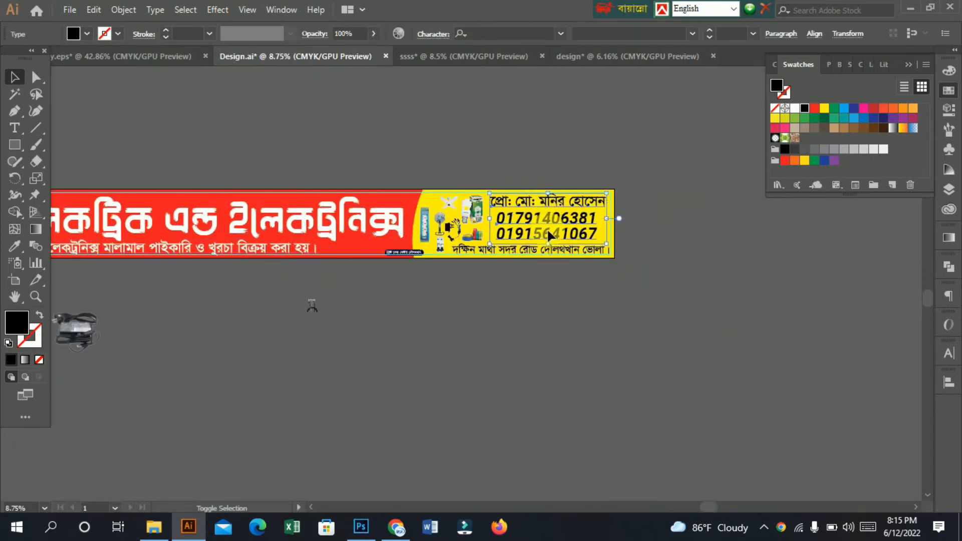
{"action": "left_click", "coordinate": [549, 252]}
{"action": "left_click", "coordinate": [532, 197]}
{"action": "left_click_drag", "start_coordinate": [533, 205], "coordinate": [654, 220]}
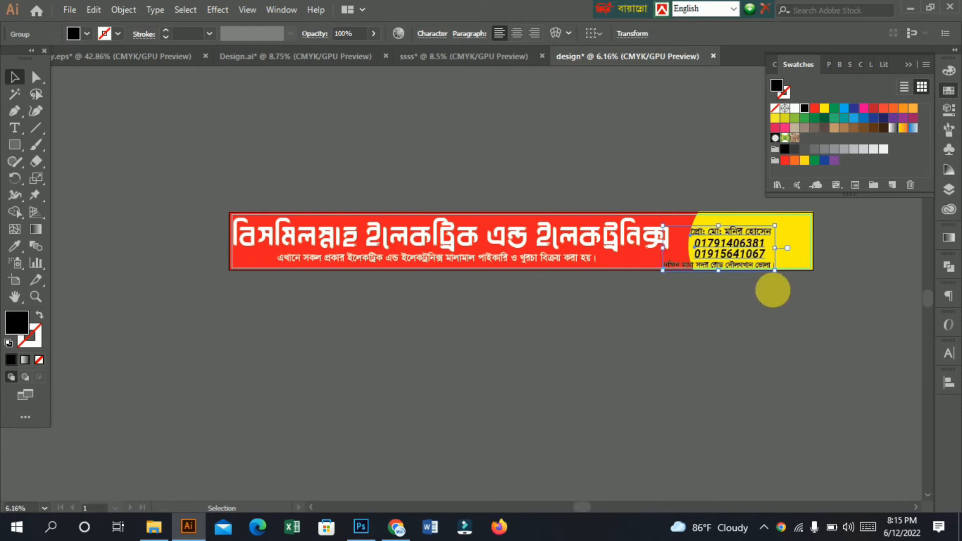
Step: Enlarge the contact details proportionally and align them against the end margin guide of the yellow area
{"action": "left_click_drag", "start_coordinate": [774, 288], "coordinate": [445, 296]}
{"action": "left_click_drag", "start_coordinate": [530, 294], "coordinate": [788, 382]}
{"action": "left_click_drag", "start_coordinate": [646, 368], "coordinate": [692, 253]}
{"action": "left_click_drag", "start_coordinate": [436, 140], "coordinate": [427, 171]}
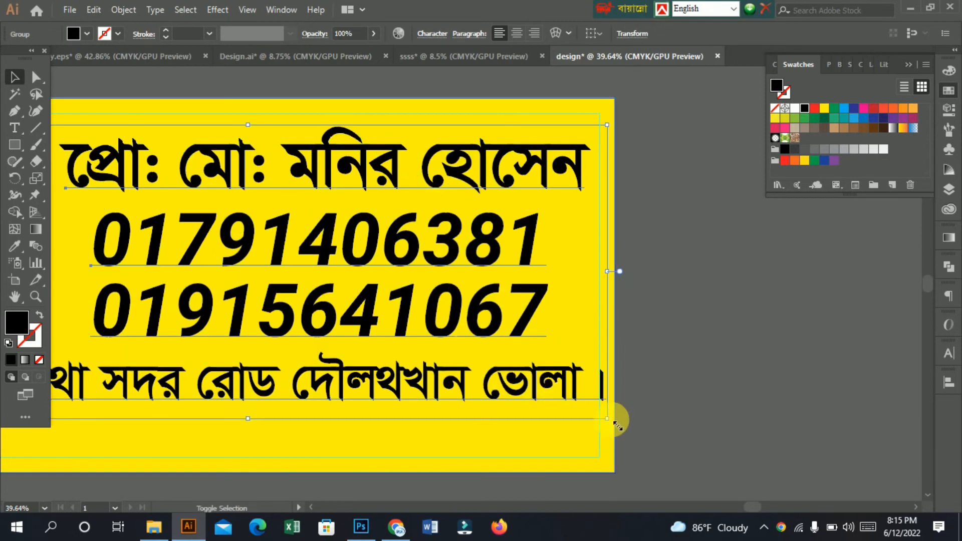
{"action": "left_click_drag", "start_coordinate": [611, 420], "coordinate": [680, 447]}
{"action": "left_click_drag", "start_coordinate": [544, 342], "coordinate": [467, 342]}
{"action": "left_click_drag", "start_coordinate": [671, 359], "coordinate": [770, 289]}
{"action": "left_click_drag", "start_coordinate": [603, 247], "coordinate": [649, 266]}
{"action": "left_click_drag", "start_coordinate": [656, 270], "coordinate": [440, 232]}
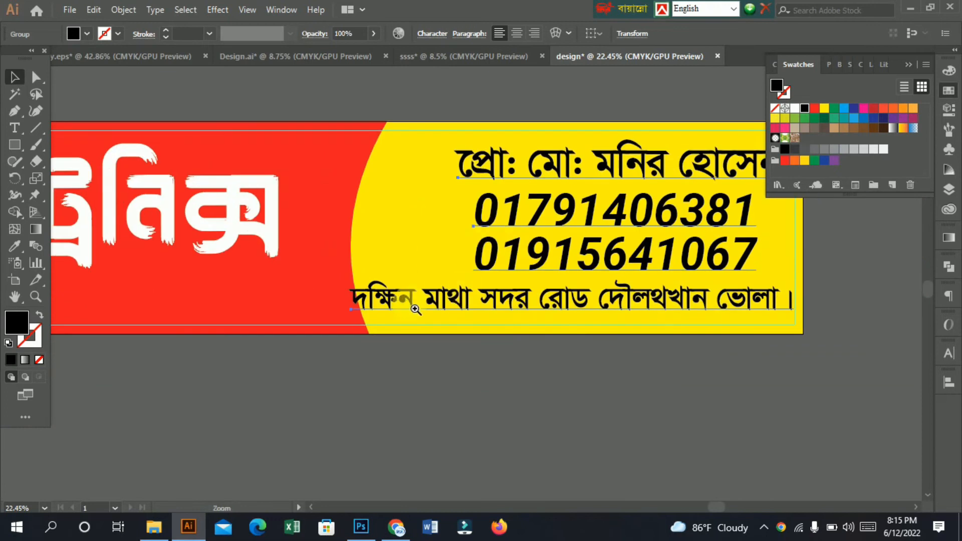
Step: Widen the yellow piece by stretching its curved edge toward the title so the address line fits inside it
{"action": "left_click_drag", "start_coordinate": [347, 140], "coordinate": [369, 148]}
{"action": "left_click", "coordinate": [362, 215]}
{"action": "left_click_drag", "start_coordinate": [351, 227], "coordinate": [303, 227]}
{"action": "left_click_drag", "start_coordinate": [472, 397], "coordinate": [300, 358]}
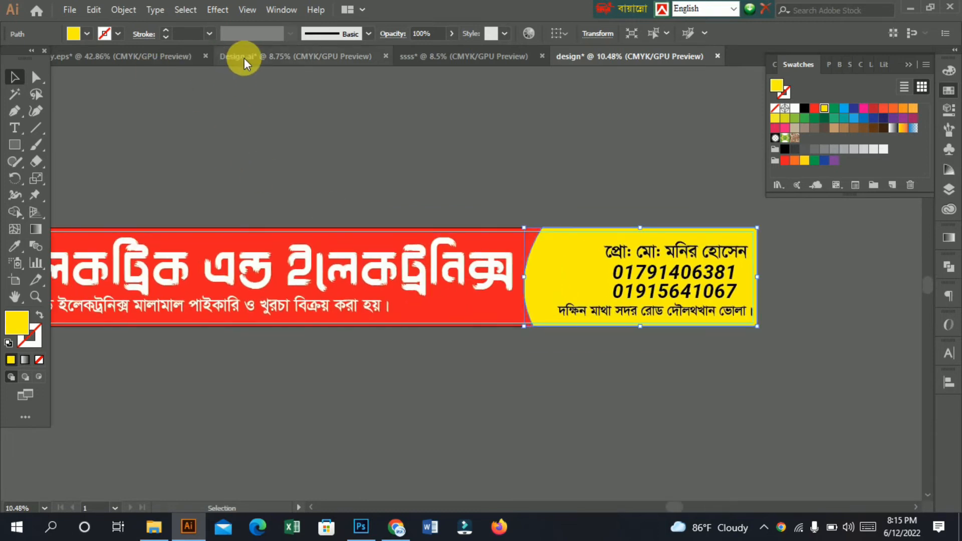
Step: Select the ceiling fan and energy-saving bulb images in the yellow area of the Design.ai banner
{"action": "left_click", "coordinate": [245, 57]}
{"action": "left_click_drag", "start_coordinate": [181, 310], "coordinate": [450, 270]}
{"action": "left_click_drag", "start_coordinate": [500, 343], "coordinate": [581, 341]}
{"action": "left_click_drag", "start_coordinate": [619, 338], "coordinate": [128, 341]}
{"action": "left_click_drag", "start_coordinate": [746, 211], "coordinate": [351, 260]}
{"action": "left_click_drag", "start_coordinate": [681, 238], "coordinate": [152, 265]}
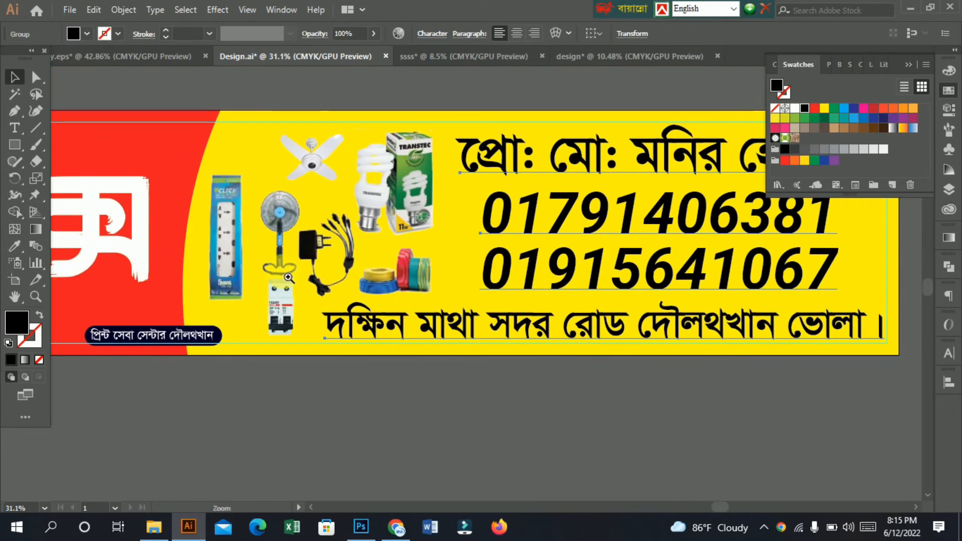
{"action": "left_click_drag", "start_coordinate": [289, 278], "coordinate": [323, 276]}
{"action": "left_click", "coordinate": [328, 216]}
{"action": "left_click", "coordinate": [378, 113]}
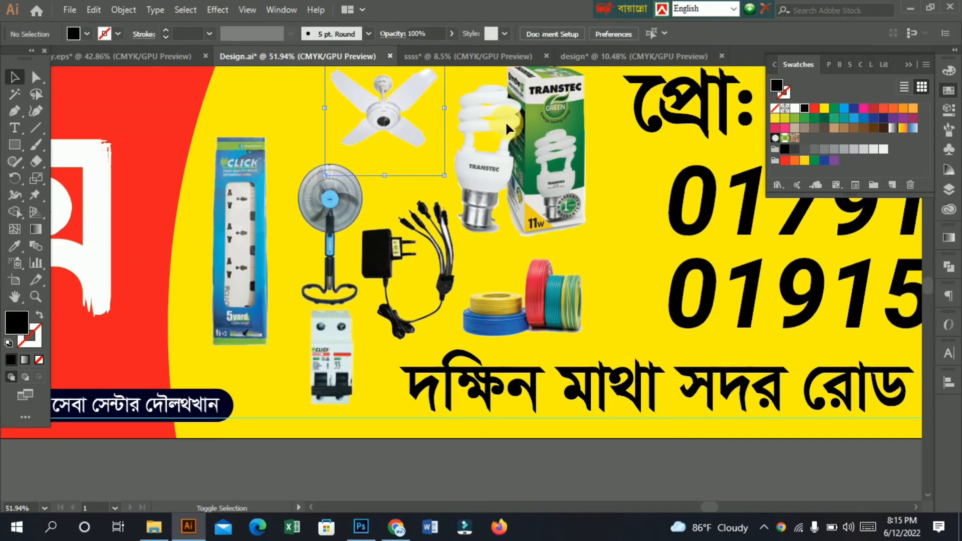
{"action": "left_click", "coordinate": [503, 125], "text": "shift"}
Step: Copy the fan and bulb images into the new banner and place them between the yellow area's curved edge and the contact details
{"action": "left_click_drag", "start_coordinate": [513, 137], "coordinate": [570, 370]}
{"action": "left_click_drag", "start_coordinate": [581, 297], "coordinate": [581, 266]}
{"action": "left_click_drag", "start_coordinate": [384, 376], "coordinate": [694, 367]}
{"action": "left_click_drag", "start_coordinate": [333, 394], "coordinate": [419, 381]}
{"action": "scroll", "coordinate": [549, 367], "scroll_direction": "down", "scroll_amount": 3}
{"action": "left_click_drag", "start_coordinate": [537, 396], "coordinate": [372, 392]}
{"action": "left_click_drag", "start_coordinate": [190, 320], "coordinate": [283, 319]}
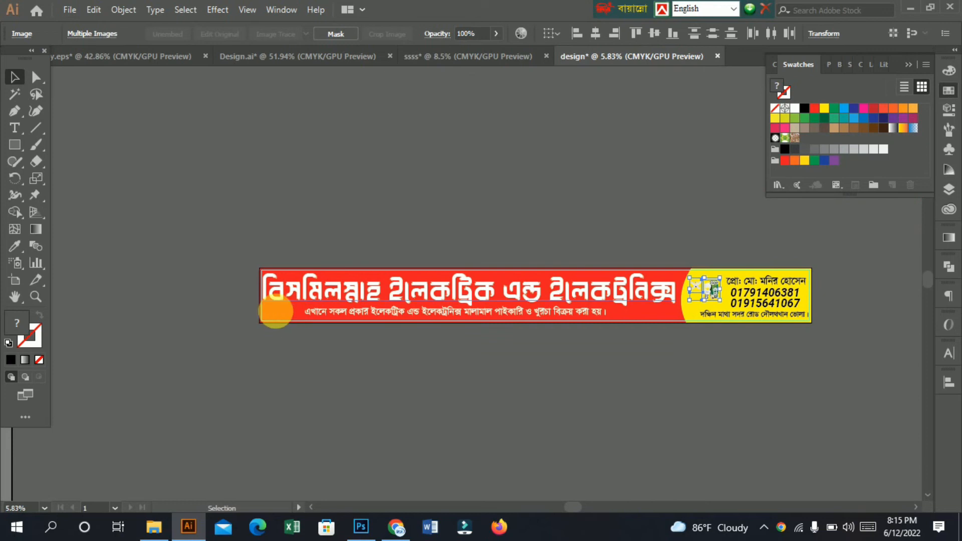
{"action": "left_click_drag", "start_coordinate": [624, 341], "coordinate": [911, 254]}
{"action": "scroll", "coordinate": [481, 362], "scroll_direction": "up", "scroll_amount": 1}
{"action": "left_click_drag", "start_coordinate": [610, 291], "coordinate": [597, 294]}
{"action": "left_click_drag", "start_coordinate": [640, 316], "coordinate": [476, 331]}
{"action": "left_click_drag", "start_coordinate": [524, 283], "coordinate": [538, 289]}
{"action": "left_click_drag", "start_coordinate": [586, 307], "coordinate": [608, 321]}
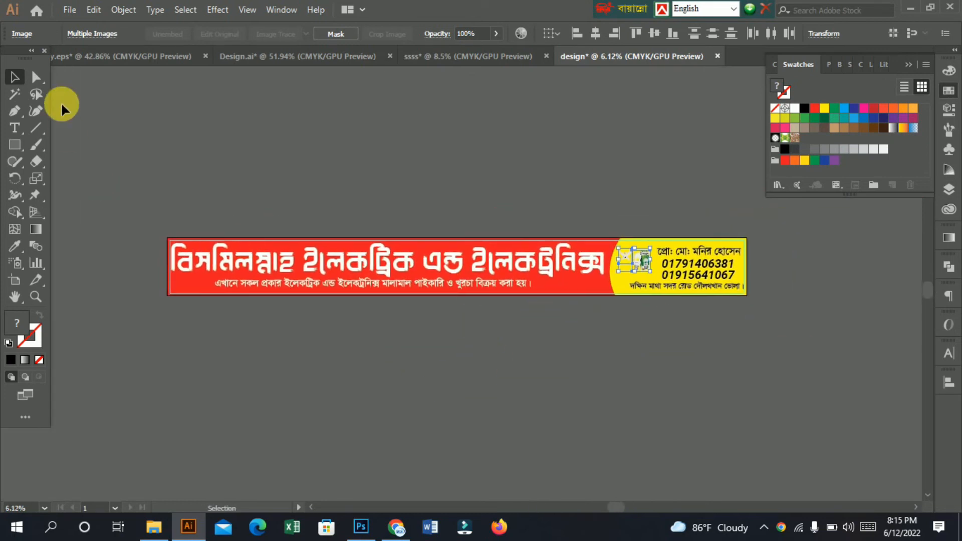
Step: Start saving the banner as design in Illustrator EPS format in the Banner carjar folder
{"action": "left_click", "coordinate": [72, 6]}
{"action": "mouse_move", "coordinate": [126, 260]}
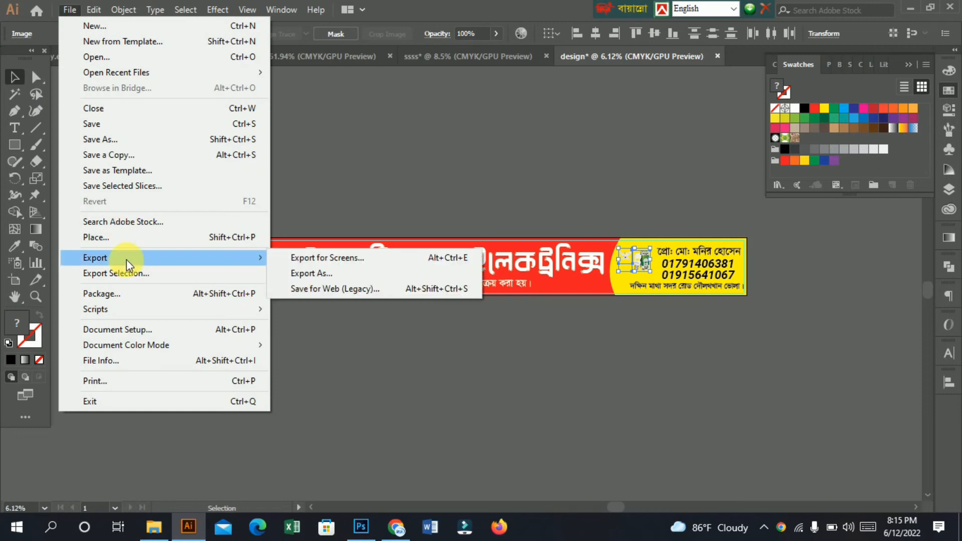
{"action": "left_click", "coordinate": [110, 142]}
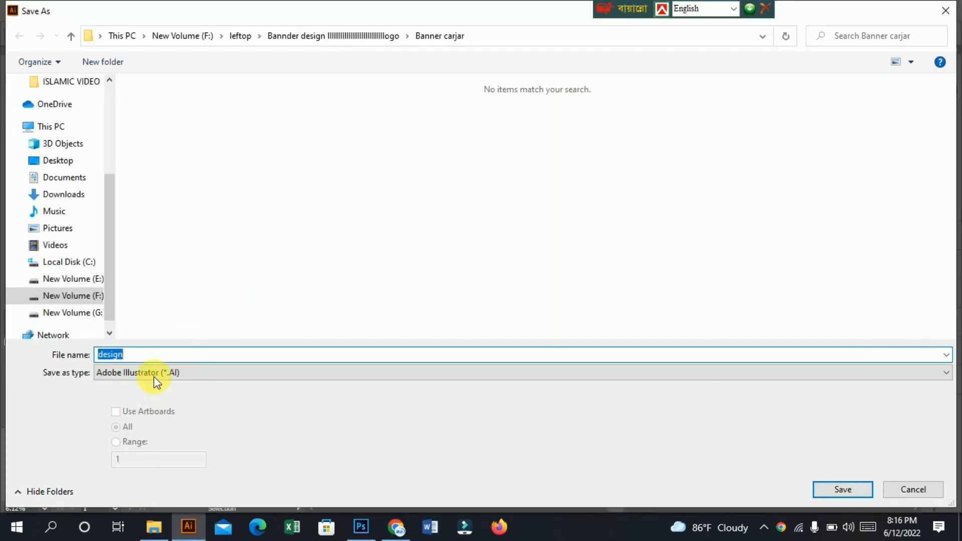
{"action": "left_click", "coordinate": [162, 374]}
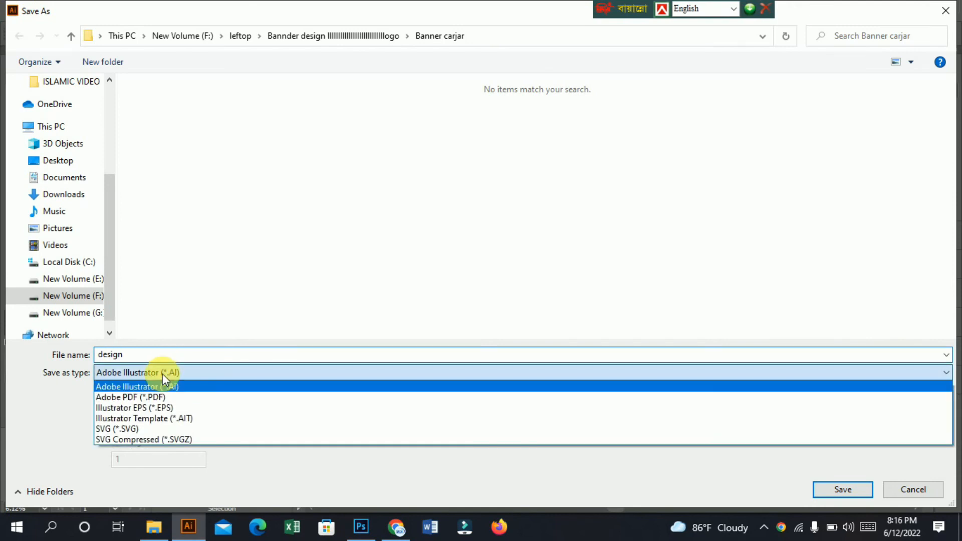
{"action": "left_click", "coordinate": [133, 407]}
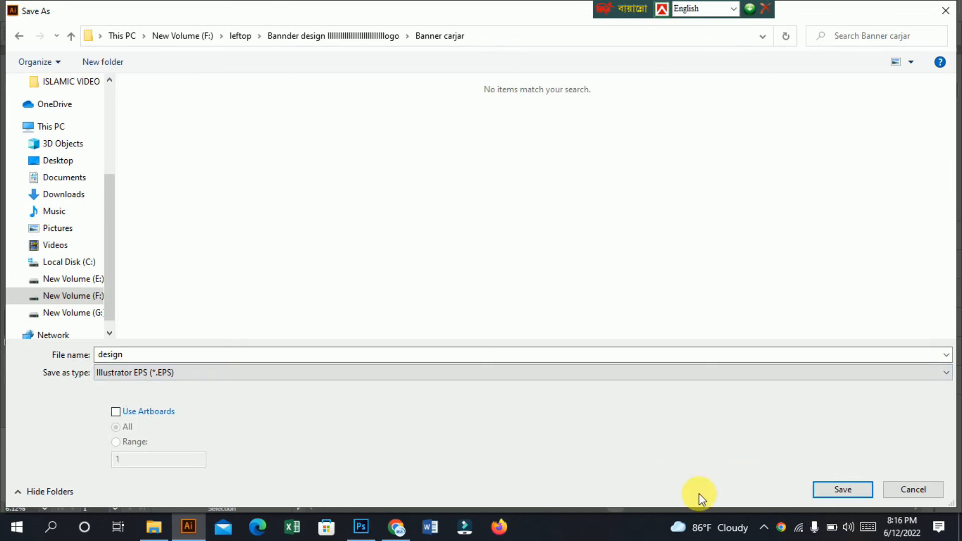
{"action": "left_click", "coordinate": [869, 493]}
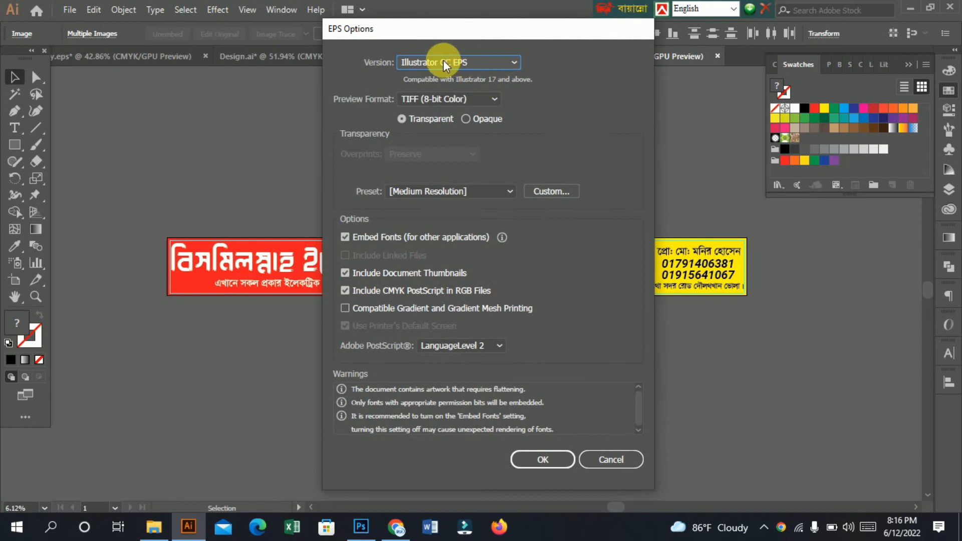
Step: Set the EPS version to Illustrator 10 EPS, then cancel the save and deselect the images
{"action": "left_click", "coordinate": [443, 62]}
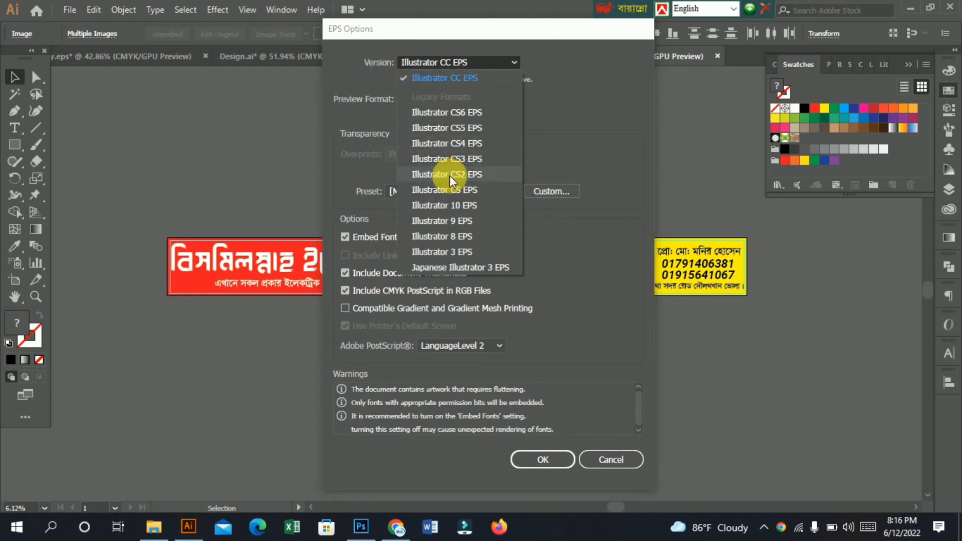
{"action": "left_click", "coordinate": [447, 206]}
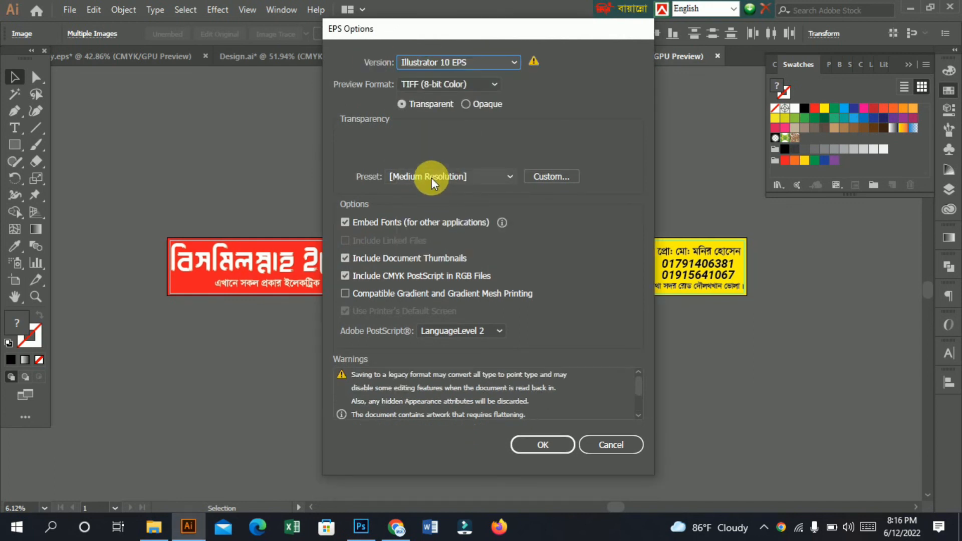
{"action": "left_click", "coordinate": [461, 65]}
{"action": "left_click", "coordinate": [461, 60]}
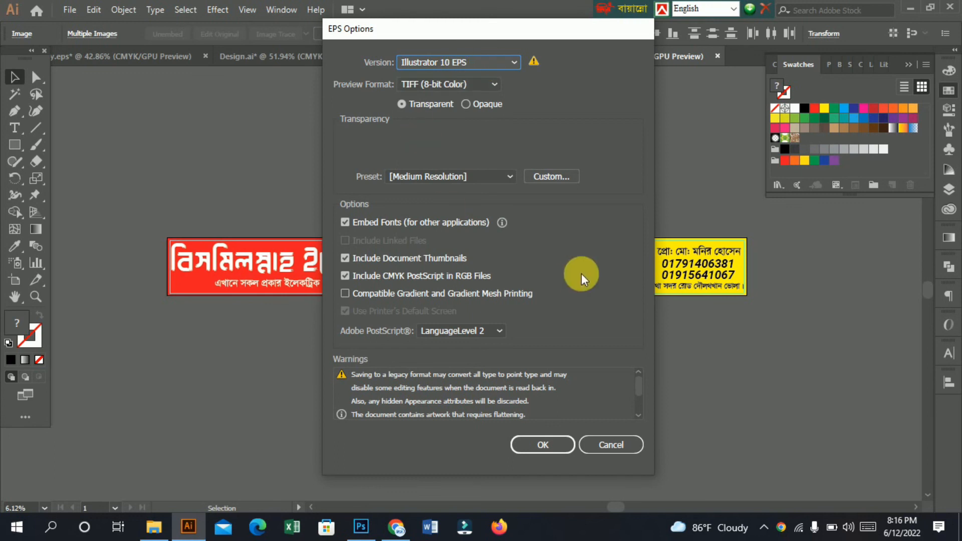
{"action": "left_click", "coordinate": [477, 65]}
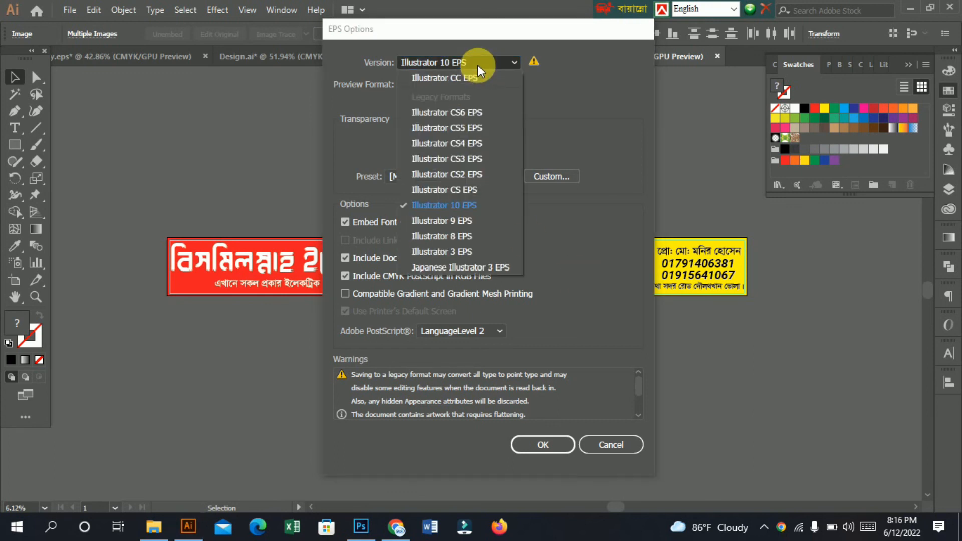
{"action": "left_click", "coordinate": [471, 204]}
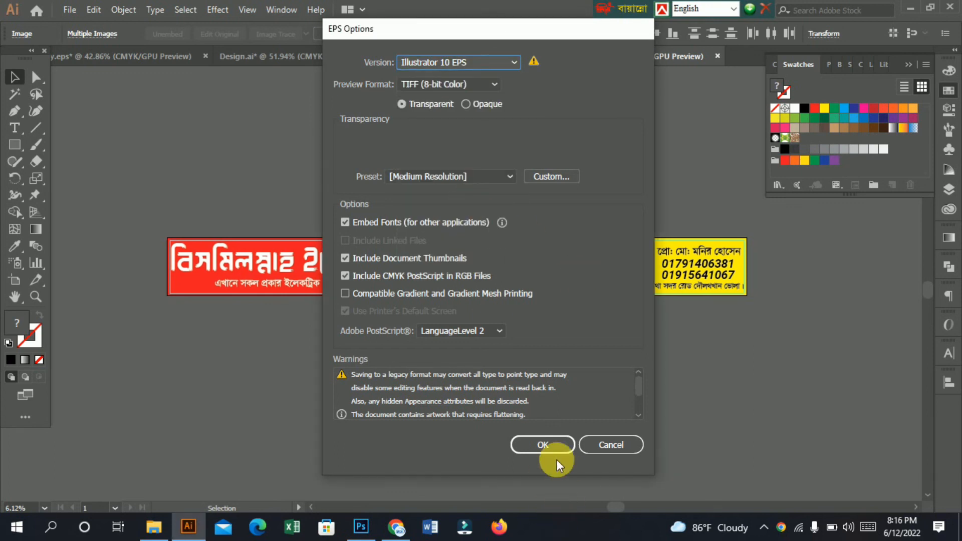
{"action": "left_click", "coordinate": [599, 448]}
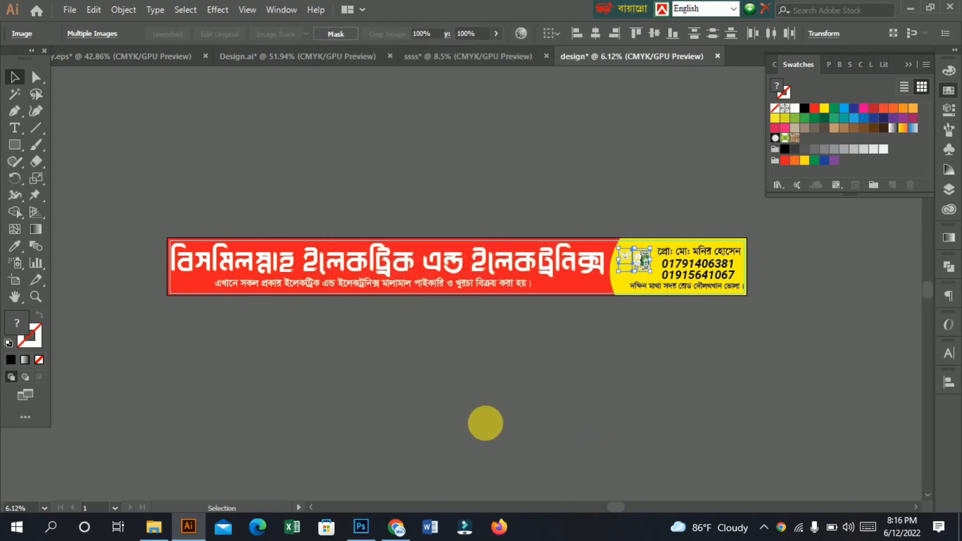
{"action": "left_click", "coordinate": [484, 424]}
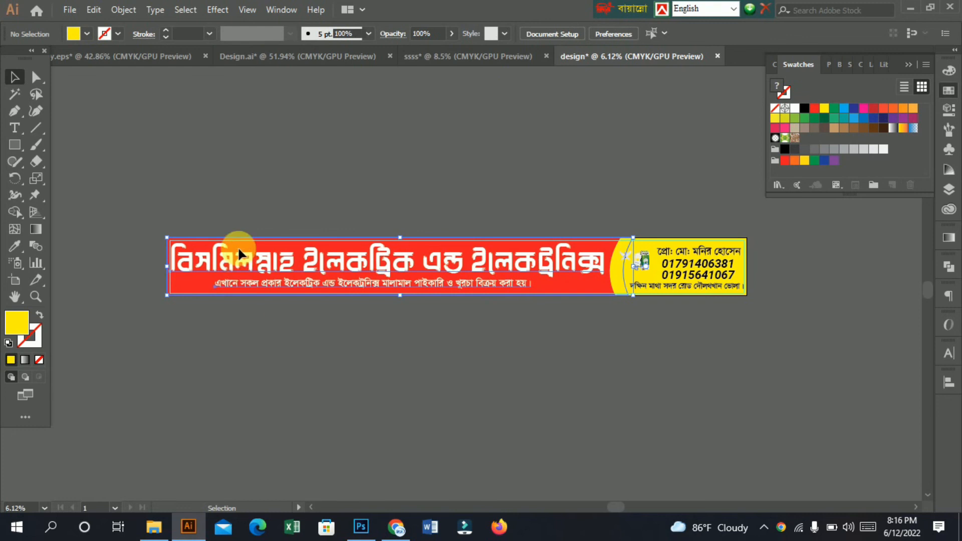
Step: Review the finished banner as a whole, including its title, tagline, yellow contact area and product images
{"action": "left_click_drag", "start_coordinate": [243, 251], "coordinate": [552, 352]}
{"action": "key", "text": "ctrl+a"}
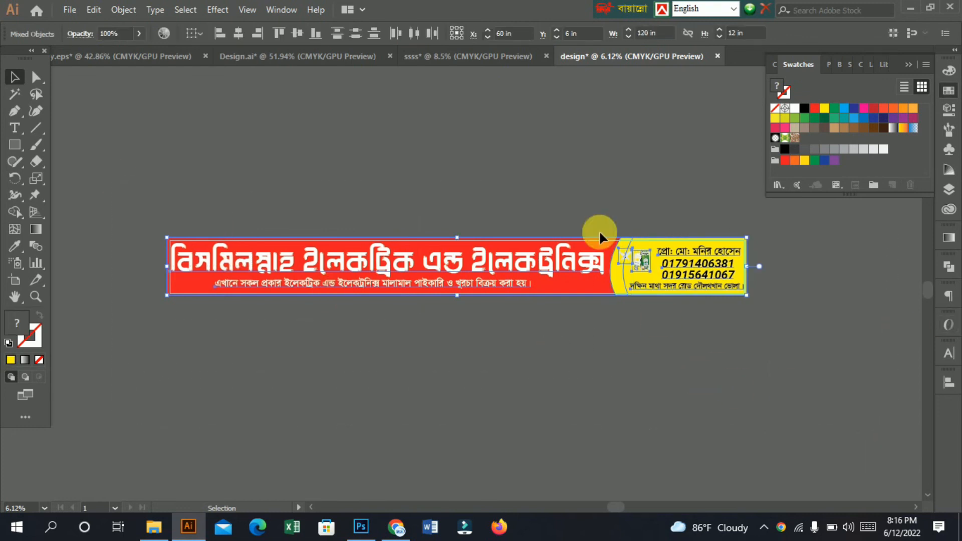
{"action": "left_click", "coordinate": [579, 184]}
{"action": "left_click_drag", "start_coordinate": [455, 337], "coordinate": [348, 214]}
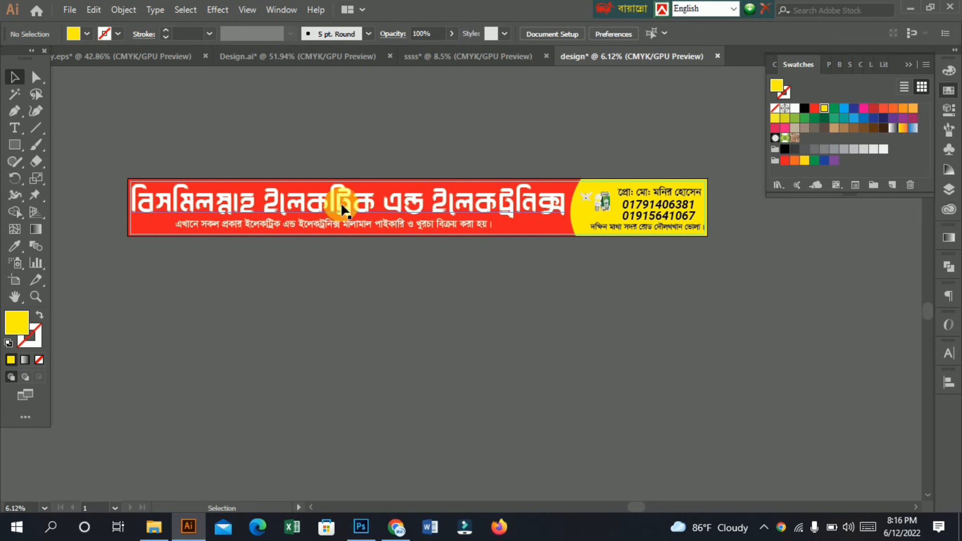
{"action": "left_click_drag", "start_coordinate": [181, 242], "coordinate": [226, 262]}
{"action": "left_click_drag", "start_coordinate": [403, 231], "coordinate": [528, 341]}
{"action": "left_click_drag", "start_coordinate": [618, 359], "coordinate": [345, 300]}
{"action": "left_click_drag", "start_coordinate": [345, 300], "coordinate": [529, 315]}
{"action": "left_click_drag", "start_coordinate": [511, 281], "coordinate": [574, 286]}
{"action": "left_click_drag", "start_coordinate": [574, 286], "coordinate": [532, 312]}
{"action": "left_click_drag", "start_coordinate": [353, 279], "coordinate": [436, 292]}
{"action": "left_click_drag", "start_coordinate": [690, 363], "coordinate": [599, 337]}
{"action": "left_click_drag", "start_coordinate": [782, 343], "coordinate": [636, 369]}
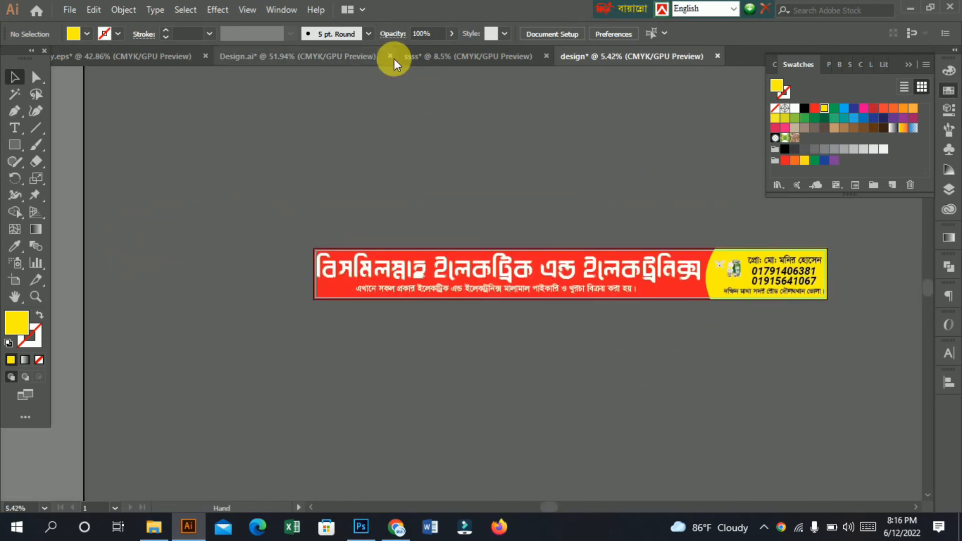
{"action": "left_click_drag", "start_coordinate": [307, 146], "coordinate": [417, 156]}
{"action": "left_click_drag", "start_coordinate": [485, 200], "coordinate": [473, 195]}
Step: Look over the ssss document and the grid of printing services in the Design.ai document
{"action": "left_click", "coordinate": [473, 54]}
{"action": "scroll", "coordinate": [483, 262], "scroll_direction": "down", "scroll_amount": 3}
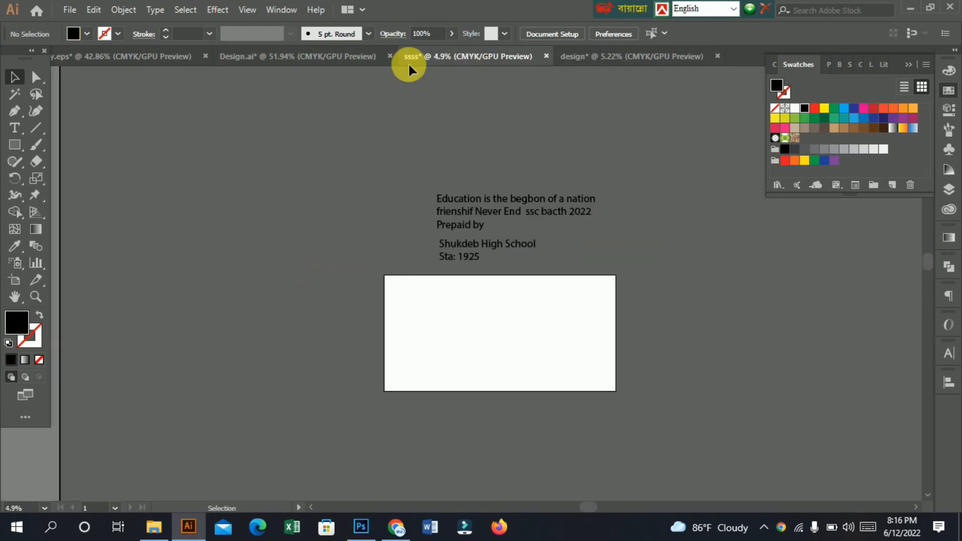
{"action": "left_click", "coordinate": [356, 55]}
{"action": "left_click_drag", "start_coordinate": [328, 311], "coordinate": [98, 242]}
{"action": "left_click_drag", "start_coordinate": [216, 299], "coordinate": [634, 279]}
{"action": "left_click_drag", "start_coordinate": [215, 258], "coordinate": [599, 238]}
{"action": "left_click_drag", "start_coordinate": [171, 190], "coordinate": [591, 155]}
{"action": "scroll", "coordinate": [591, 154], "scroll_direction": "up", "scroll_amount": 3}
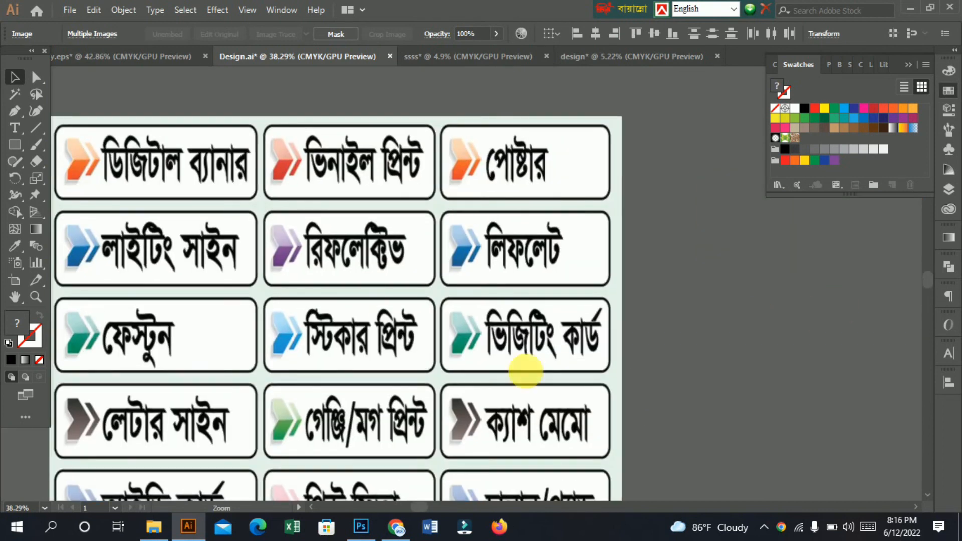
{"action": "left_click_drag", "start_coordinate": [783, 385], "coordinate": [682, 324]}
{"action": "scroll", "coordinate": [683, 324], "scroll_direction": "down", "scroll_amount": 2}
{"action": "left_click_drag", "start_coordinate": [551, 344], "coordinate": [427, 247]}
{"action": "scroll", "coordinate": [427, 271], "scroll_direction": "up", "scroll_amount": 1}
{"action": "left_click_drag", "start_coordinate": [459, 277], "coordinate": [484, 295]}
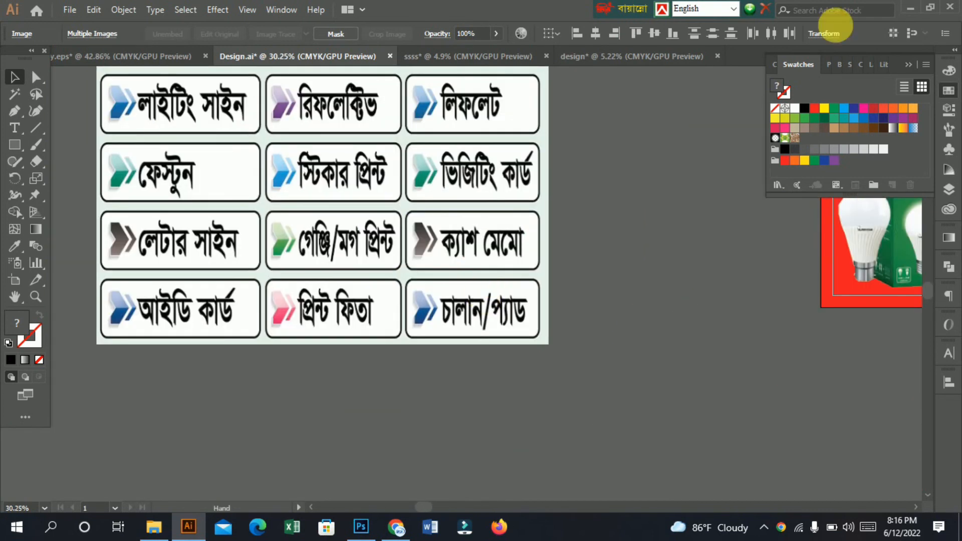